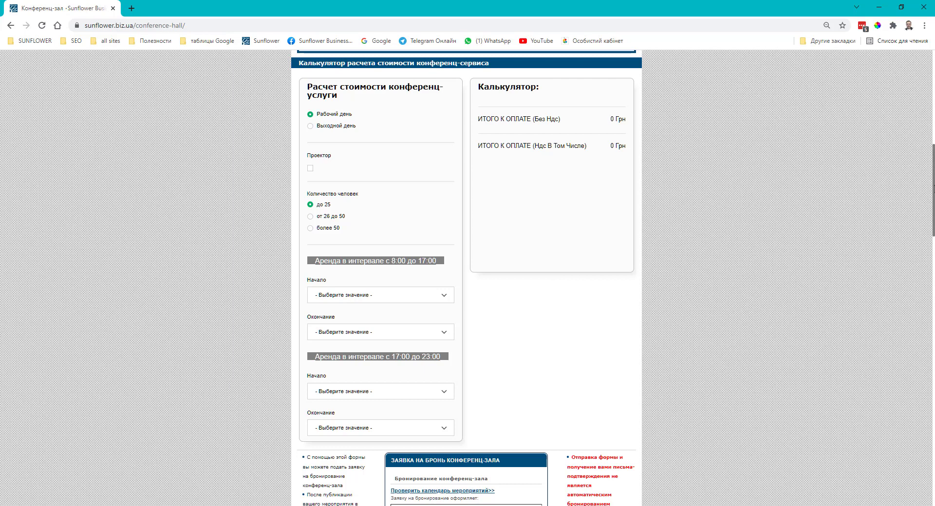
scroll(467, 278, down, 7)
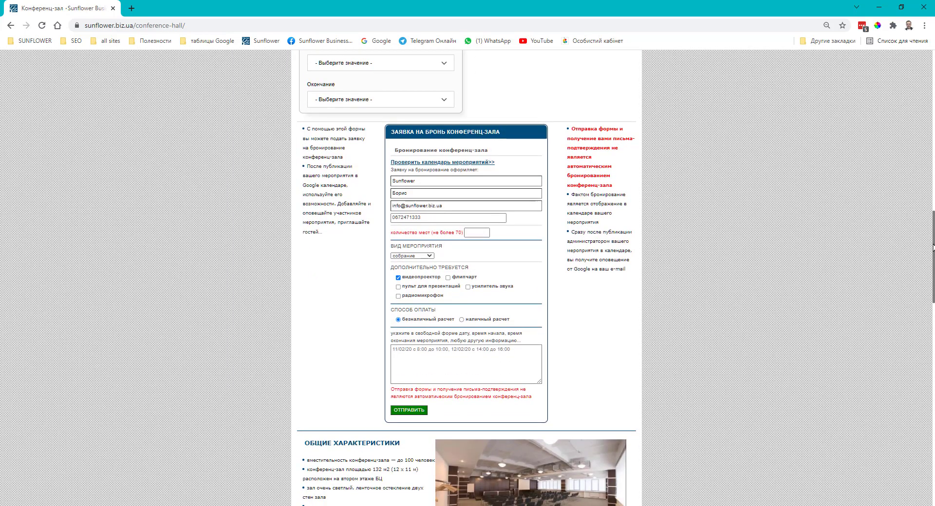
drag(933, 238, 926, 436)
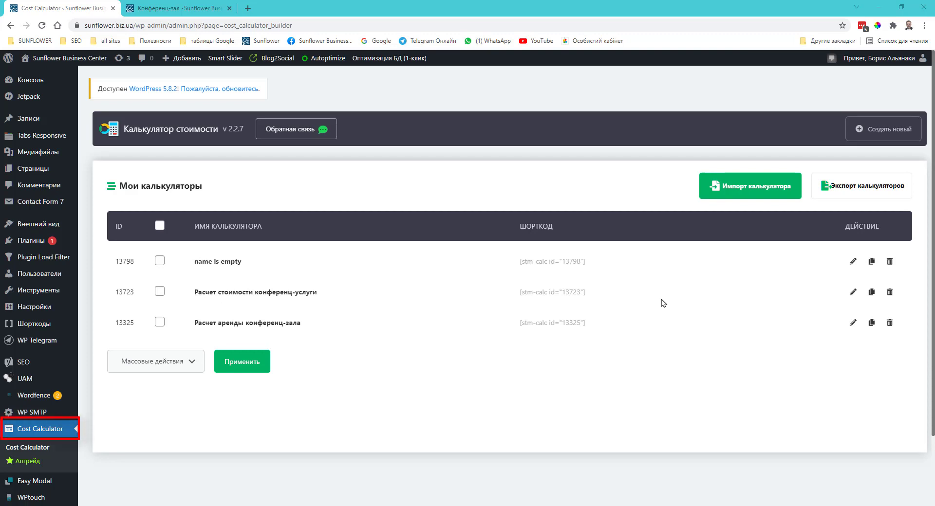
Create a new calculator named "расчет стоимости конференц услуг в БЦ" and confirm its title
click(890, 127)
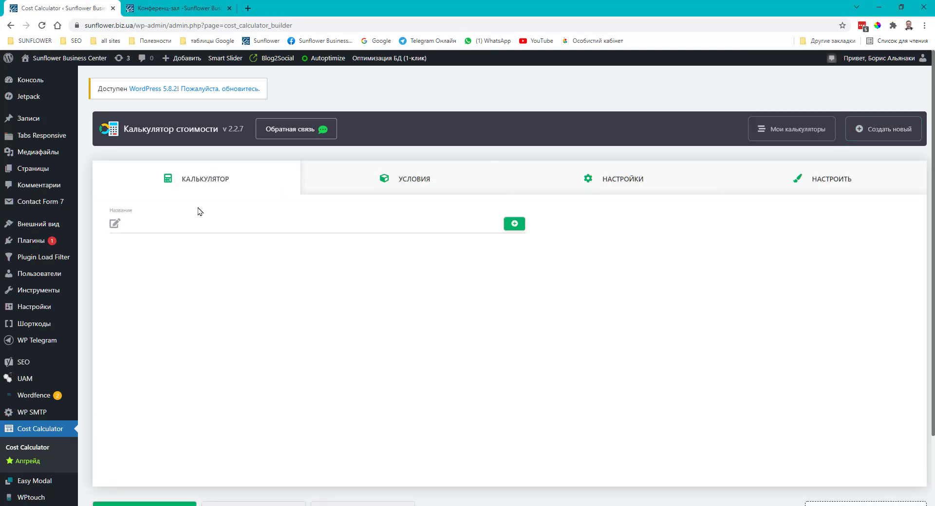
click(182, 222)
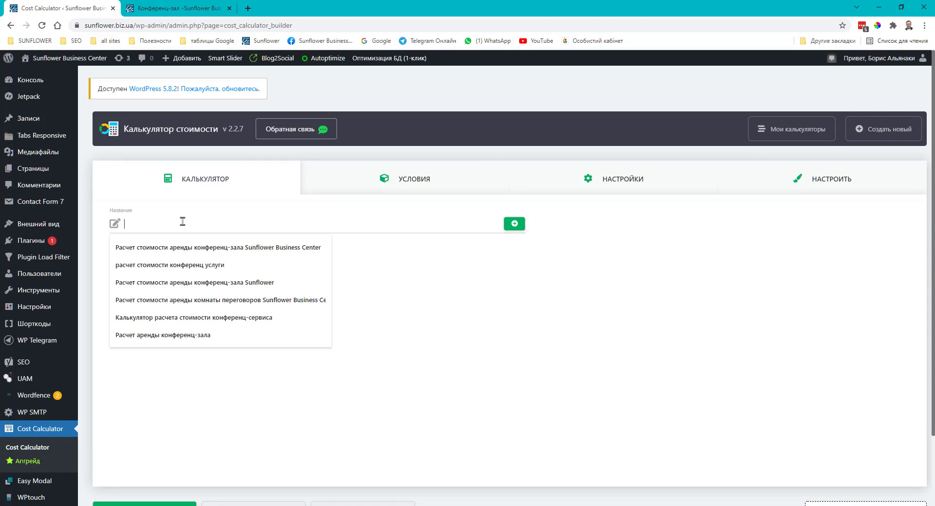
text(расчет )
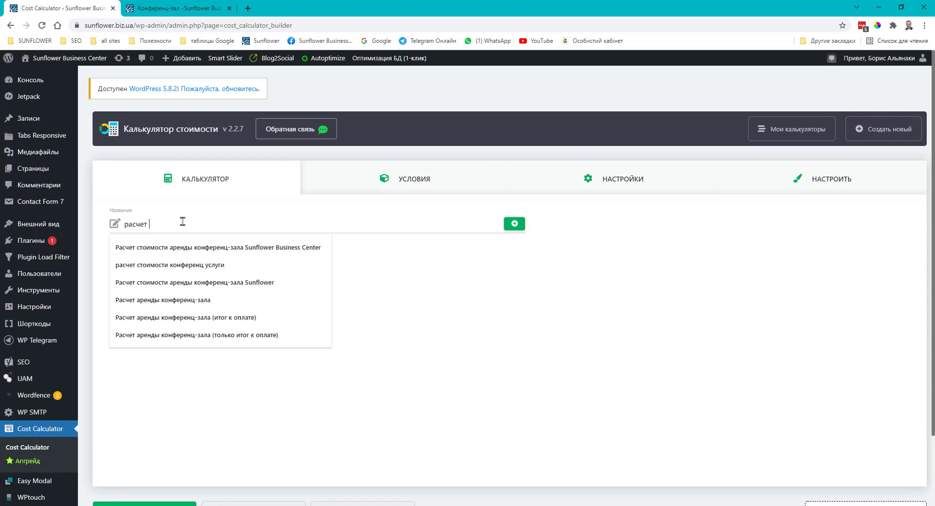
text(стоимости конференц услуг в БЦ)
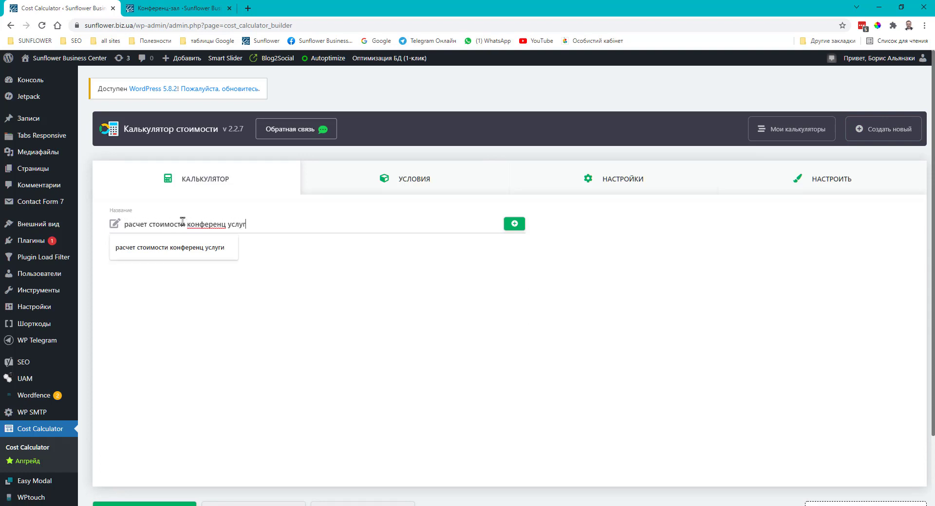
click(516, 225)
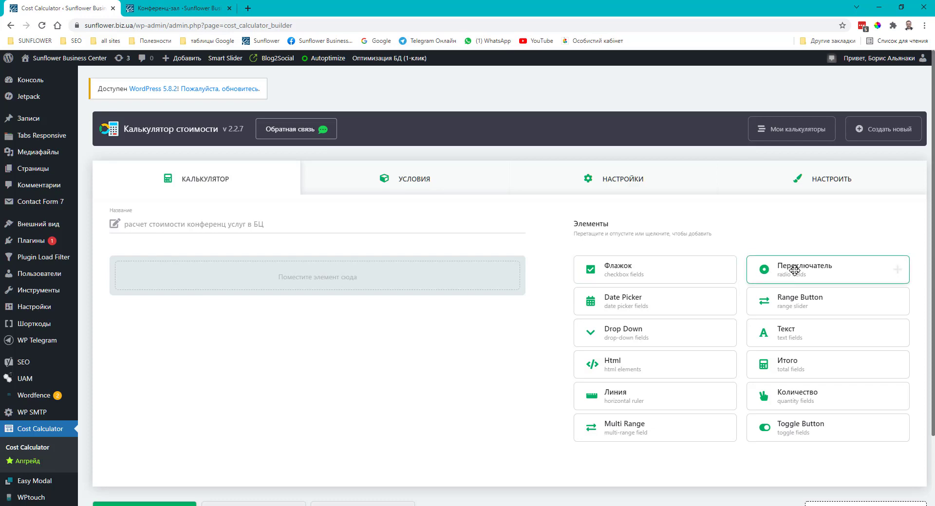
Add a radio field to the empty calculator and define its first option as "рабочий день" with value 450
drag(794, 270, 271, 274)
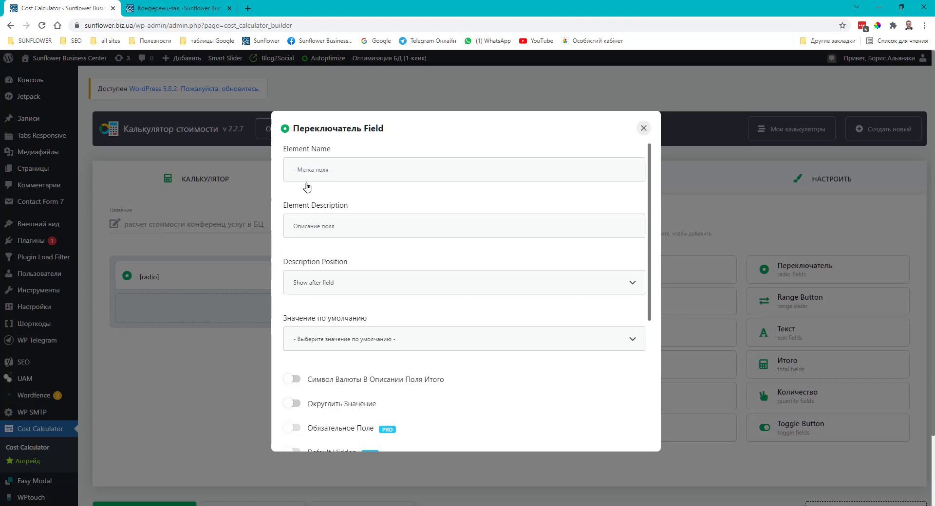
scroll(314, 221, down, 5)
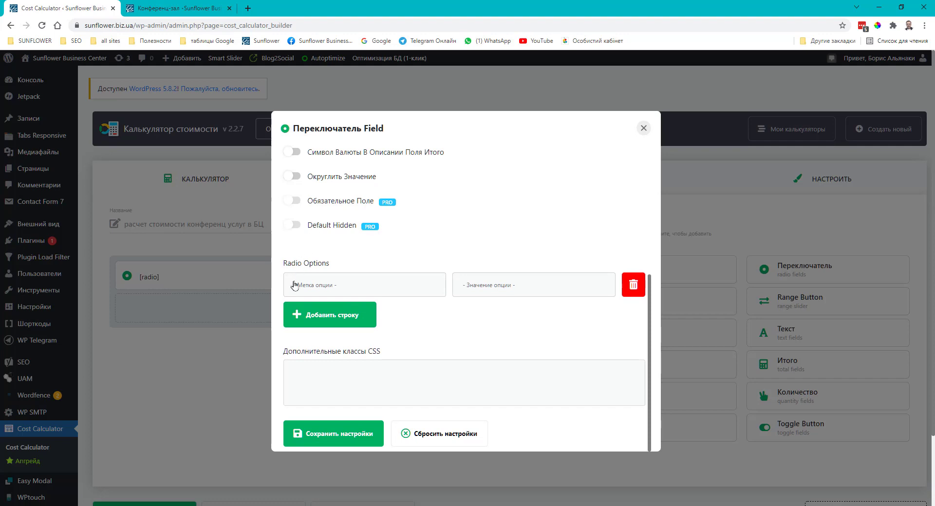
click(326, 276)
text(рабочий день)
click(480, 284)
text(450)
Add the radio option "выходной, праздничный день" with value 650, save the field and preview the calculator
click(323, 316)
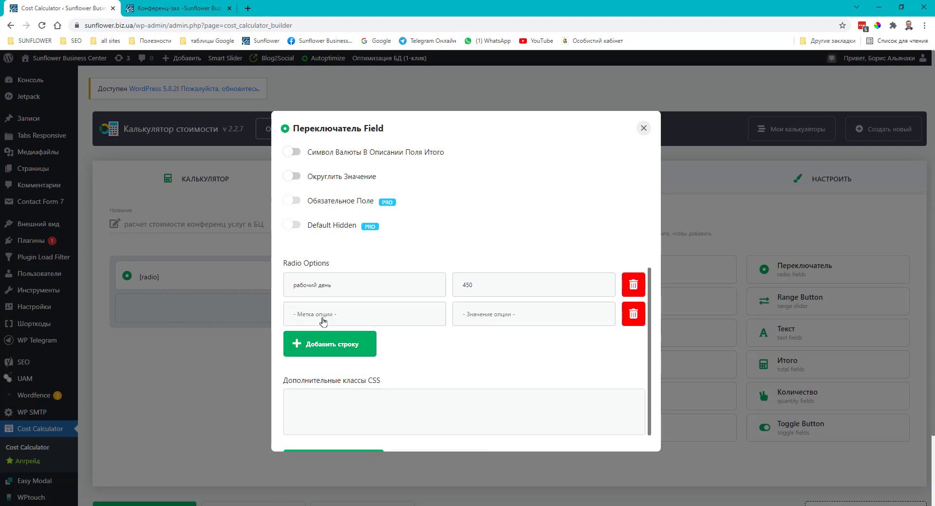
text(выходной, праздничный день)
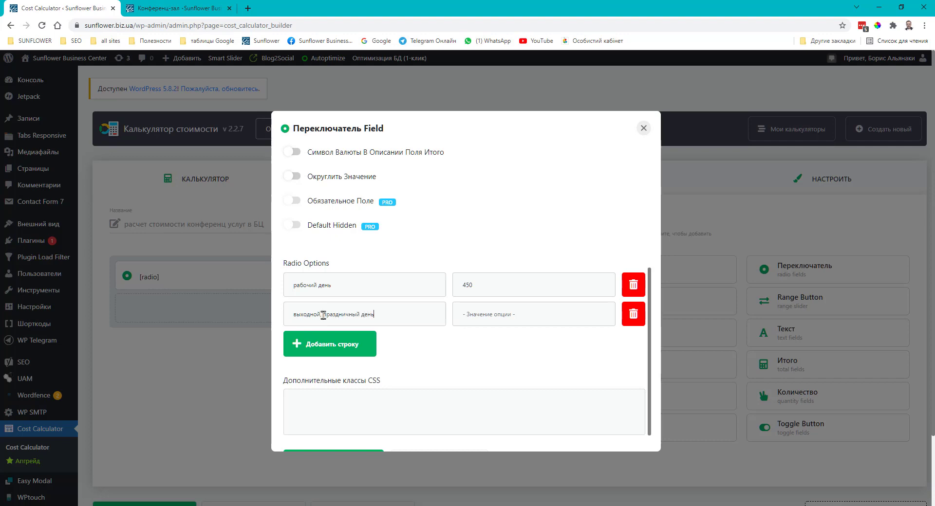
click(460, 318)
text(650)
scroll(450, 349, down, 1)
click(352, 440)
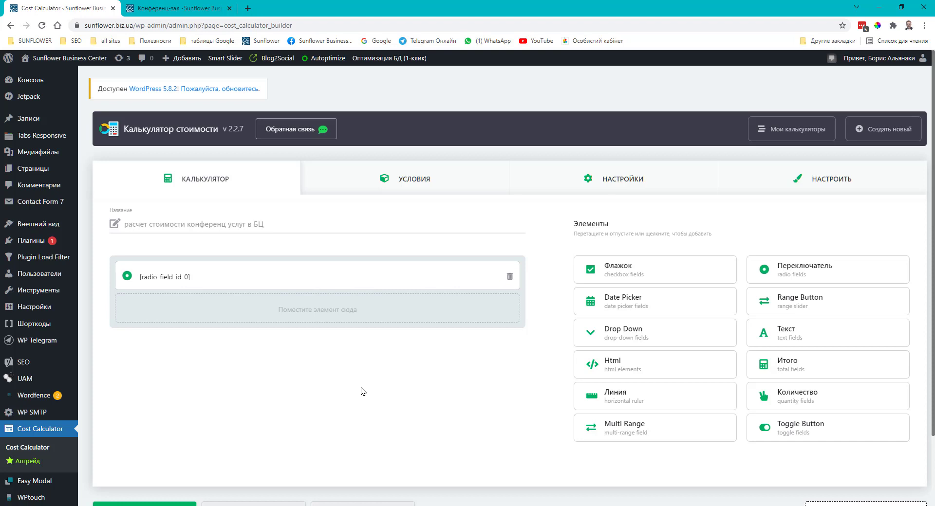
click(829, 180)
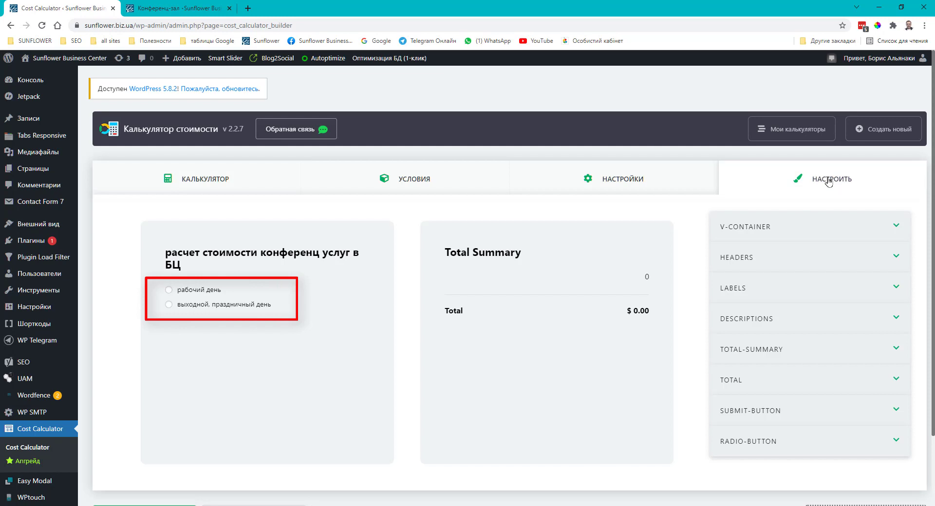
Add a checkbox field below the radio field with the option "Видеопроектор" valued 50 and save it
click(204, 181)
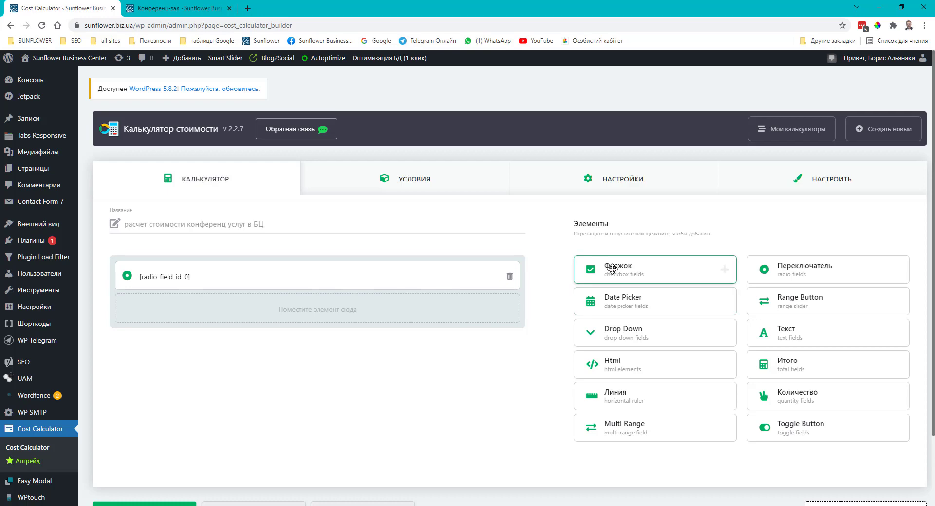
drag(609, 269, 397, 306)
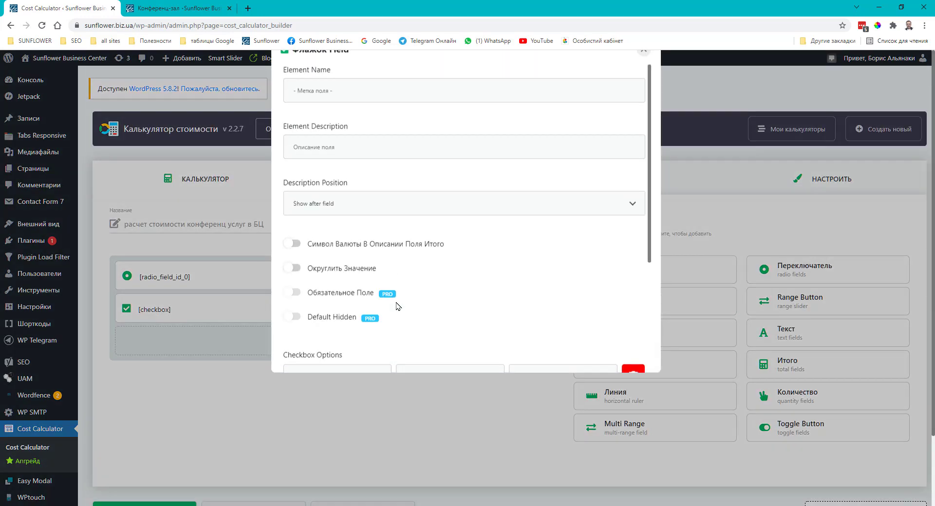
scroll(397, 306, down, 4)
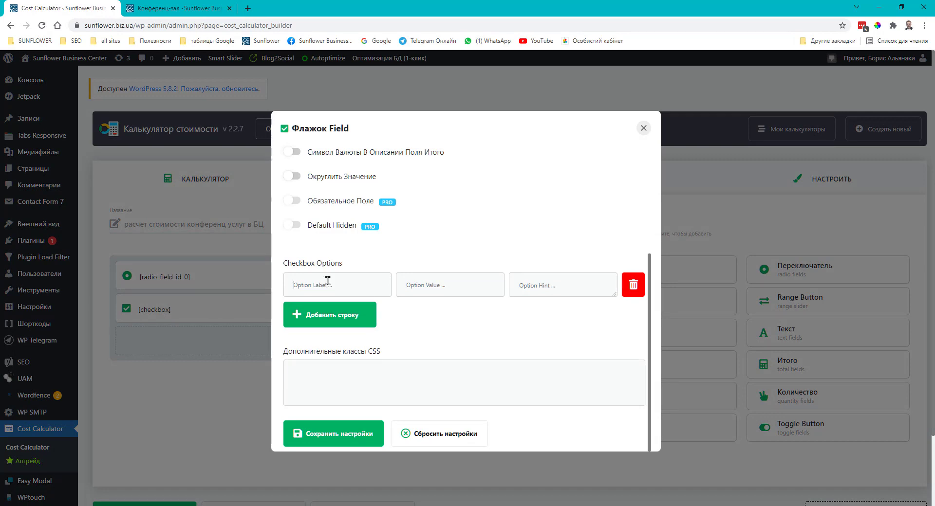
text(Видеопроектор)
click(419, 284)
text(50)
click(342, 437)
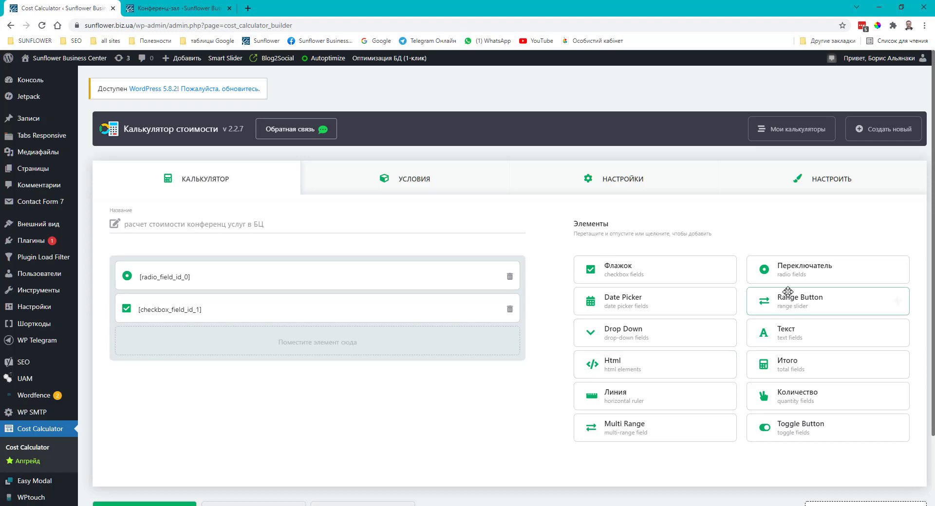
Add a second radio field below the checkbox with the first option "до 25 посетителей" valued 1
drag(797, 269, 294, 344)
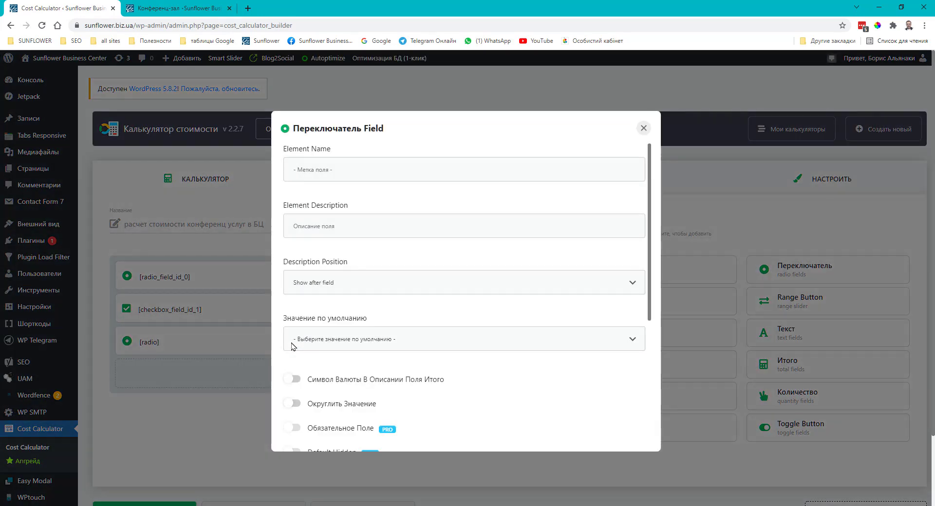
scroll(373, 291, down, 3)
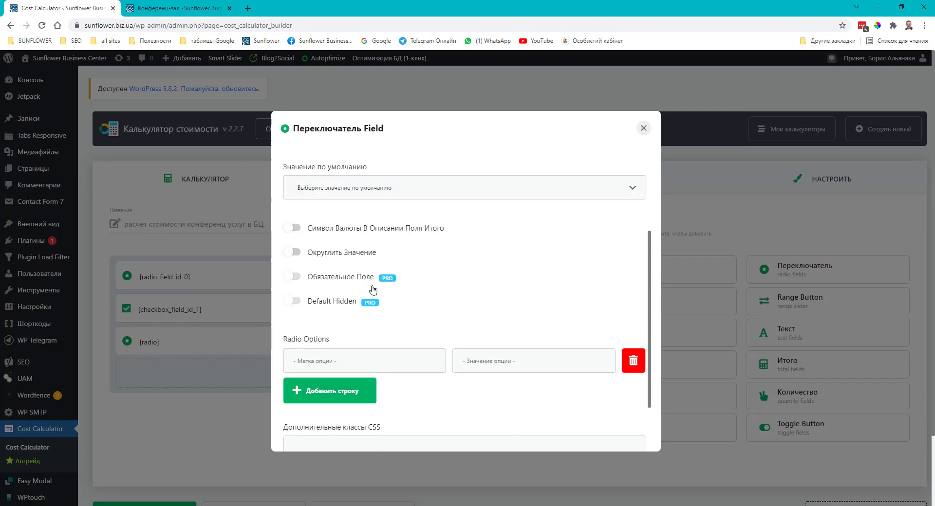
click(340, 350)
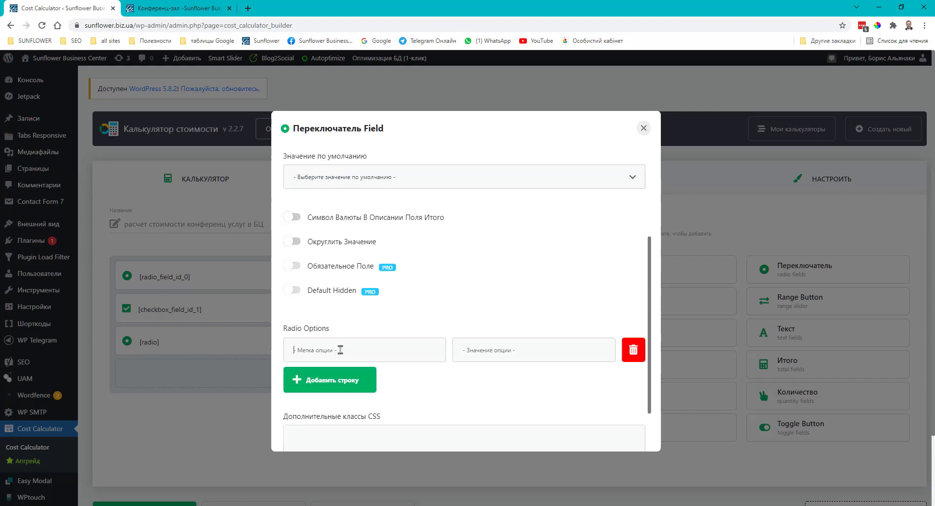
text(до 25 посетителей)
click(476, 351)
text(1)
Add a second option "от 26 до 50 посетителей" with value 1,8 to the visitor-count radio field
click(337, 380)
click(338, 379)
text(от 26 до 50 посетит)
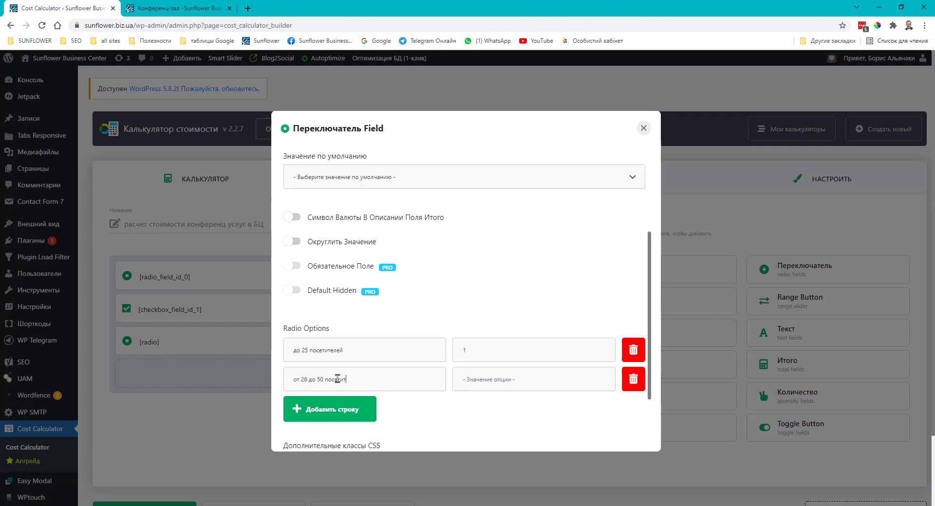
text(елей)
click(471, 380)
text(1,8)
Add the option "более 50 посетителей" with value 2,3, save the visitor-count radio field and preview the calculator
click(321, 408)
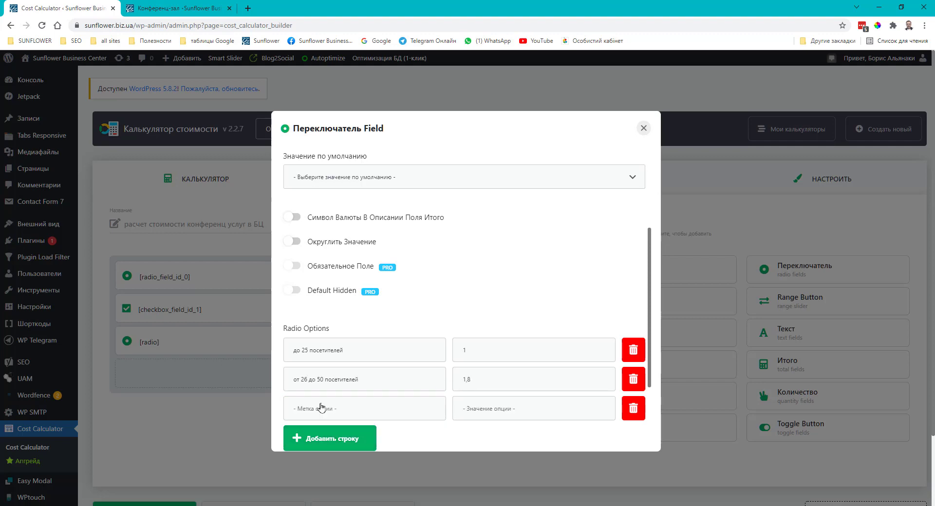
text(более 50 посетителей)
click(476, 408)
text(2,3)
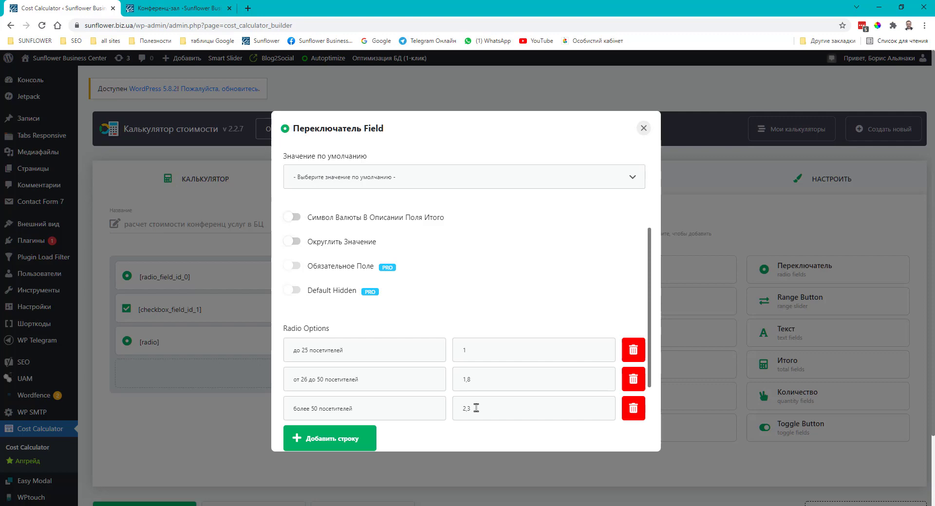
scroll(476, 409, down, 3)
click(350, 436)
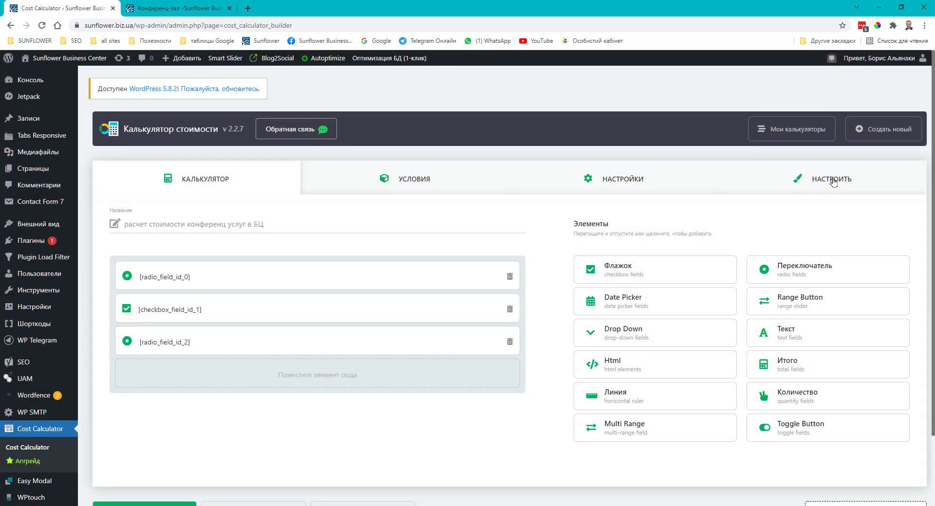
click(833, 181)
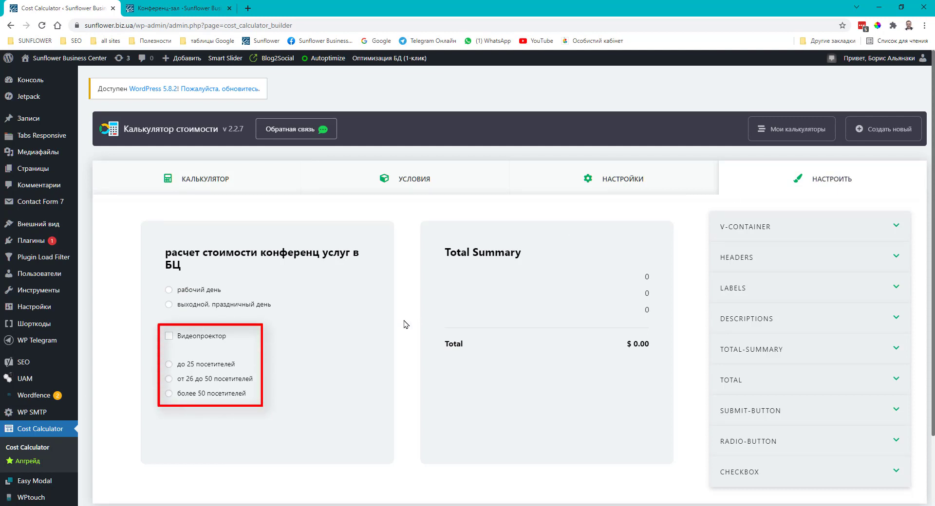
Add an HTML element below the visitor-count radio field, fill in its HTML5 code and save it
click(204, 184)
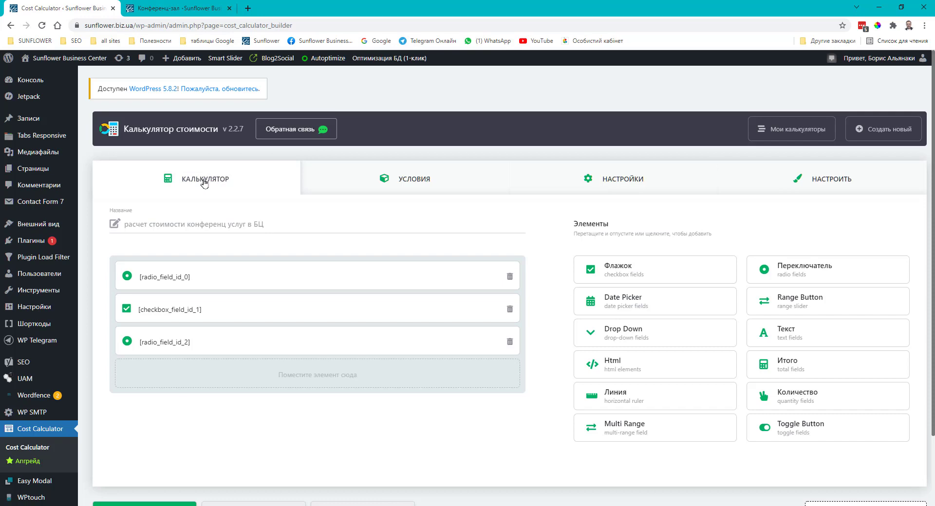
drag(587, 362, 457, 374)
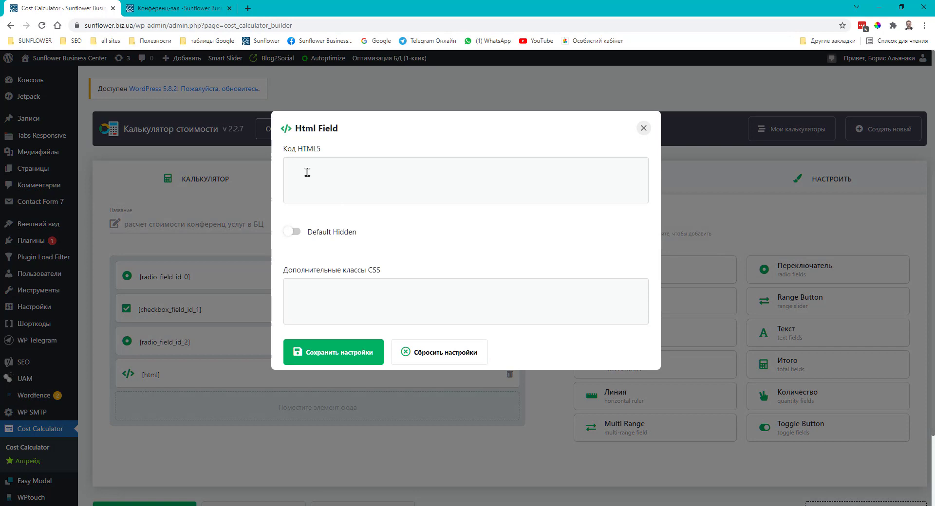
text(и)
click(326, 349)
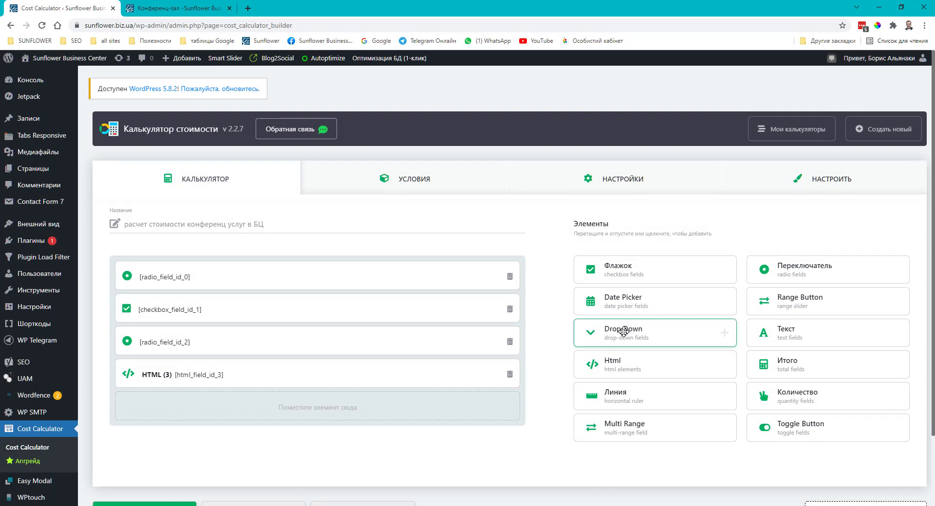
Add a drop-down field named "Начало" below the HTML element with the first option 8:00 valued 8
drag(624, 332, 343, 407)
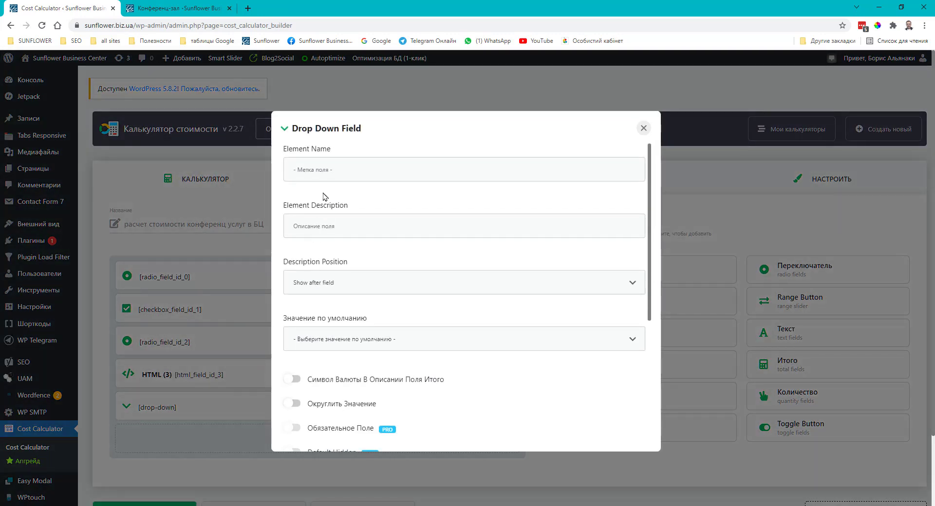
click(326, 165)
text(Начало)
scroll(342, 276, down, 5)
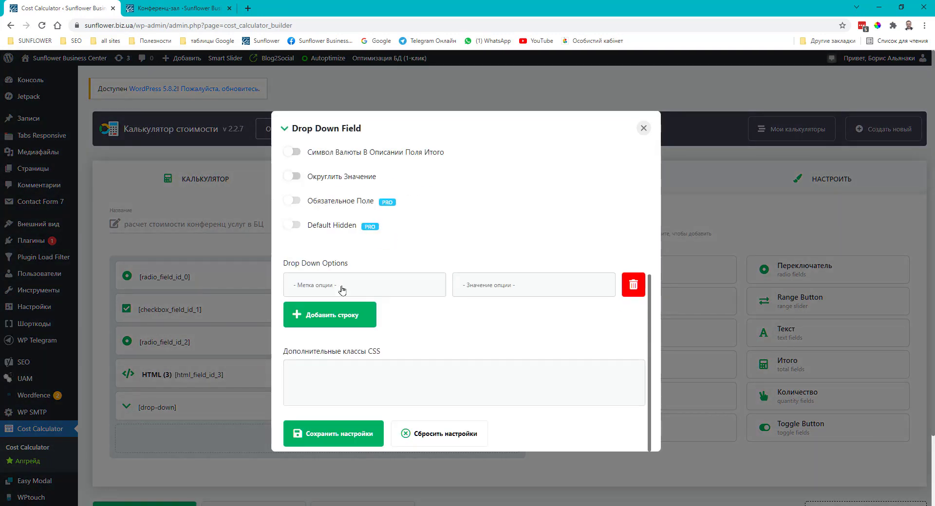
text(8:00)
click(465, 282)
text(8)
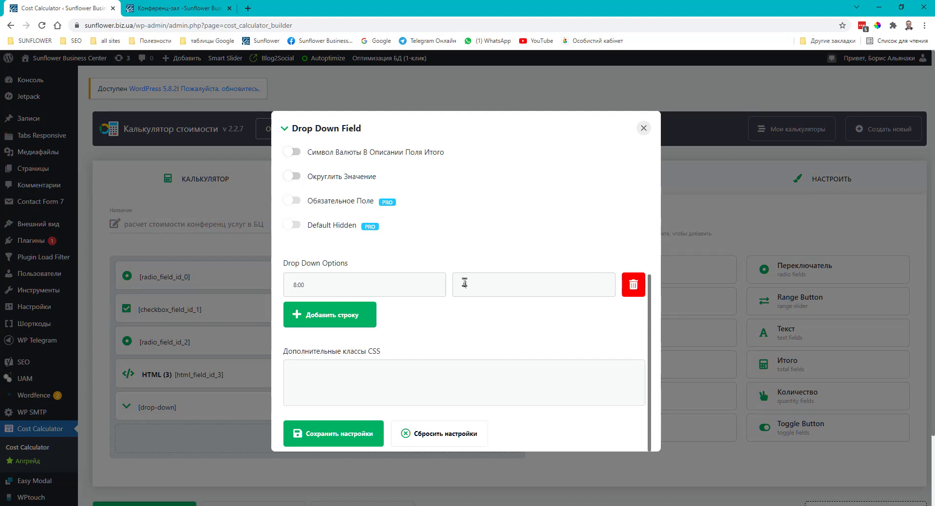
Add the options 9:00 with value 9 and 10:00 with value 10 to the "Начало" drop-down
click(331, 318)
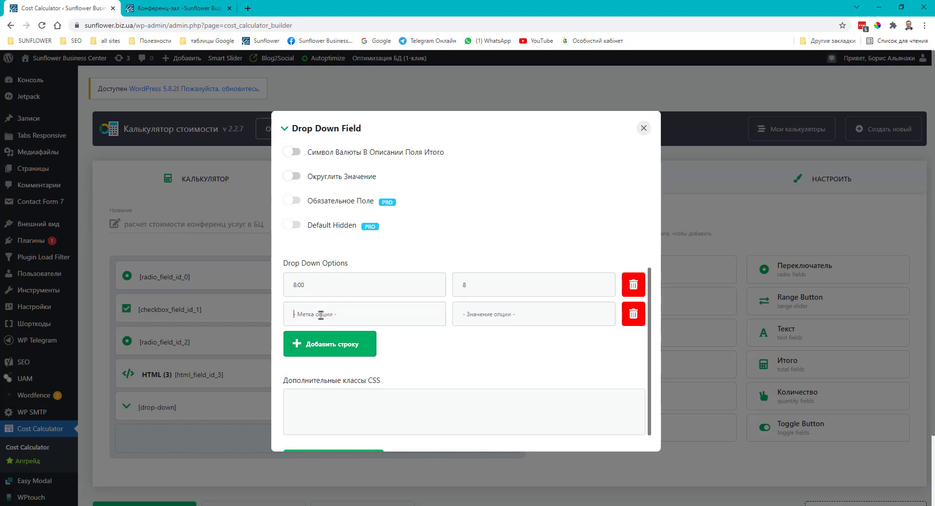
text(9:00)
click(465, 315)
text(9)
click(324, 344)
text(10)
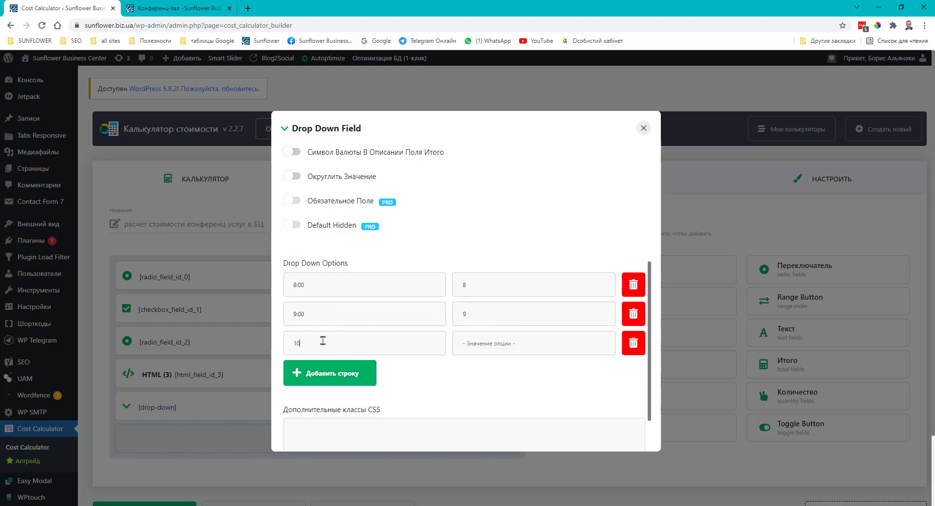
text(:00)
click(468, 347)
text(10)
Add the options 11:00 with value 11 and 12:00 with value 12 to the "Начало" drop-down
click(326, 373)
text(11:00)
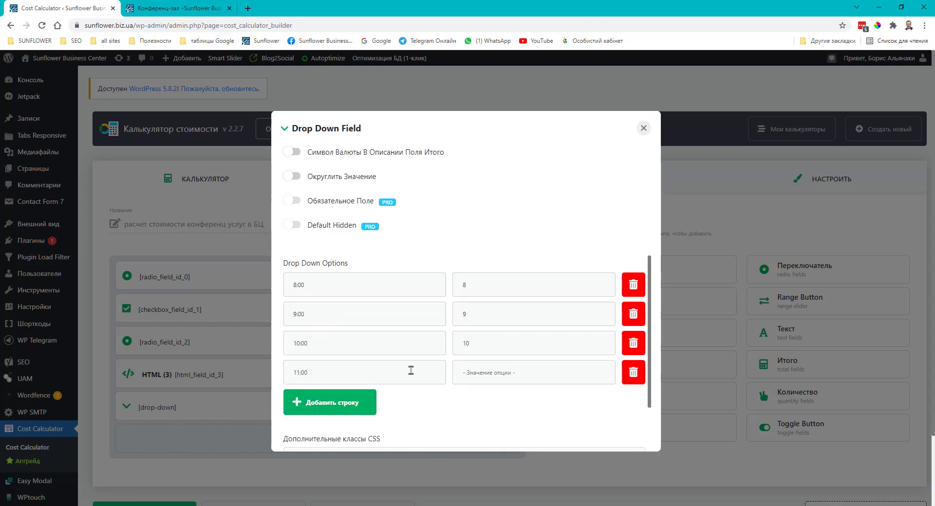
key(Tab)
text(11)
click(316, 402)
text(12:00)
key(Tab)
text(12)
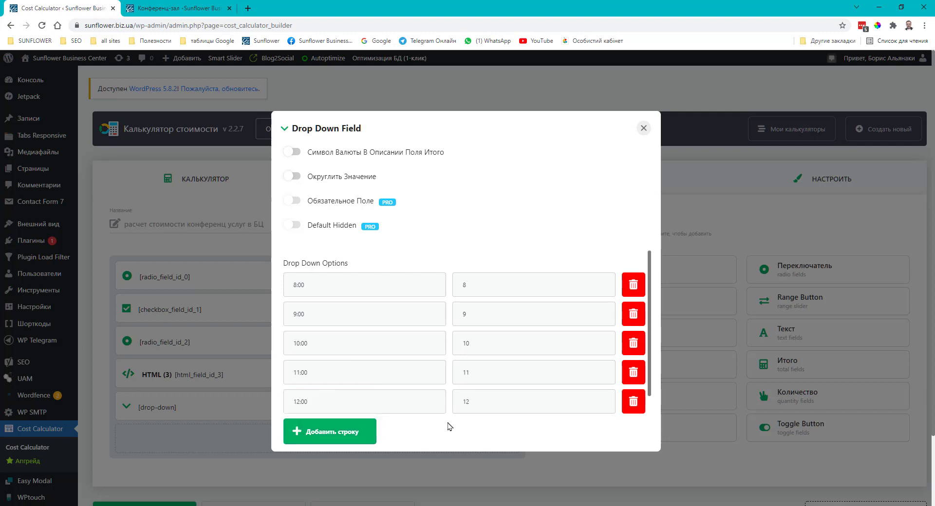
Add the options 13:00 with value 13 and 14:00 with value 14 to the "Начало" drop-down
click(336, 431)
scroll(338, 281, down, 3)
text(13:00)
key(Tab)
text(13)
click(326, 314)
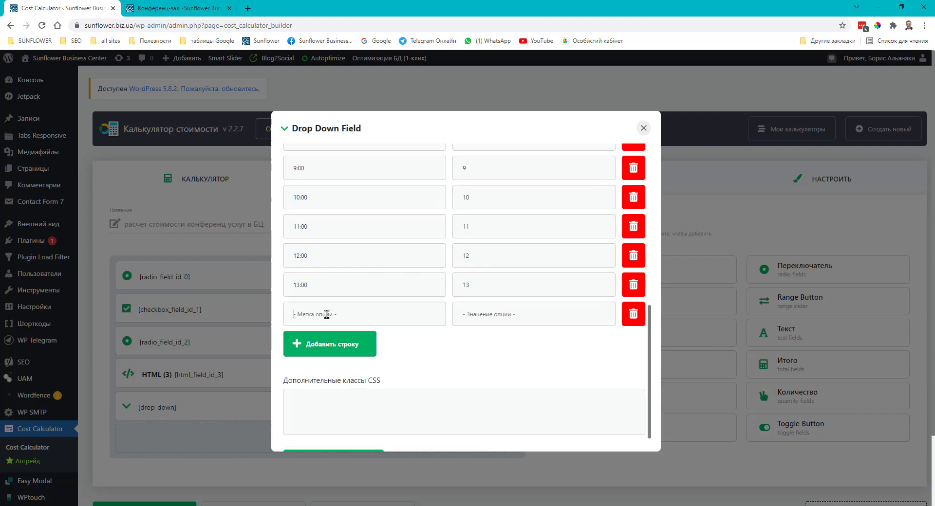
text(14:00)
key(Tab)
text(14)
Add the options 15:00 with value 15 and 16:00 with value 16 to the "Начало" drop-down and save the field
click(327, 340)
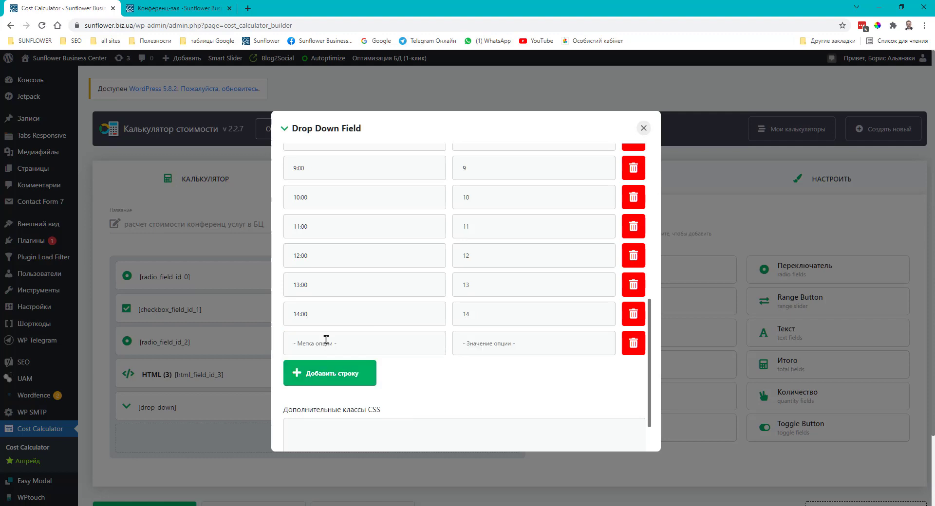
text(15:00)
key(Tab)
text(15)
click(349, 369)
text(16)
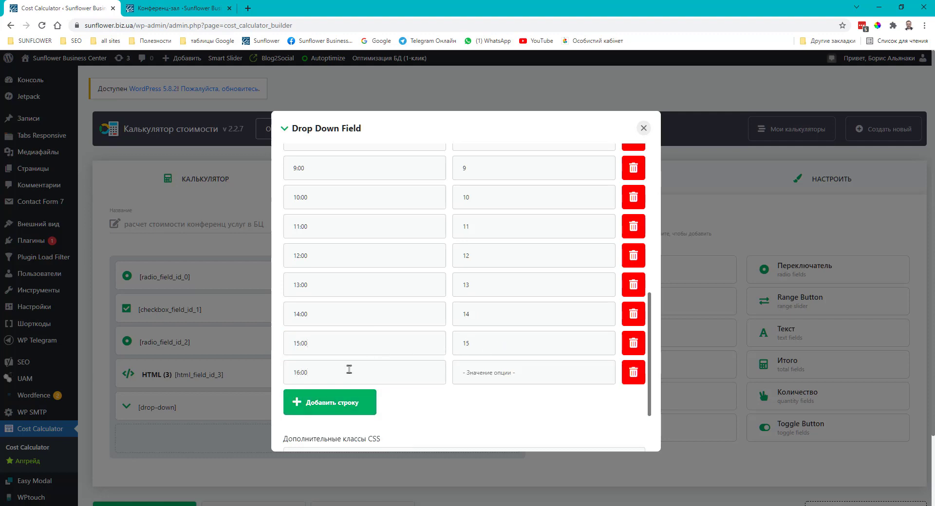
key(Tab)
text(16)
scroll(527, 379, down, 3)
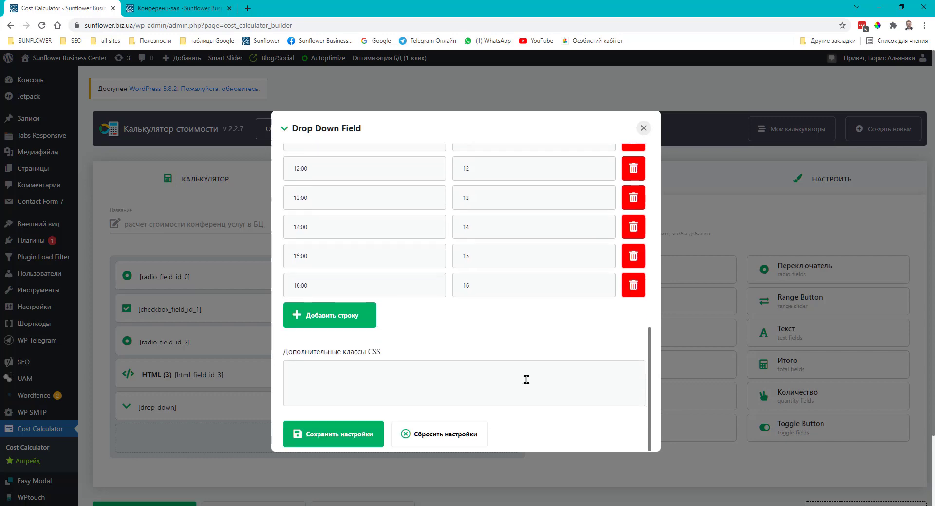
click(358, 436)
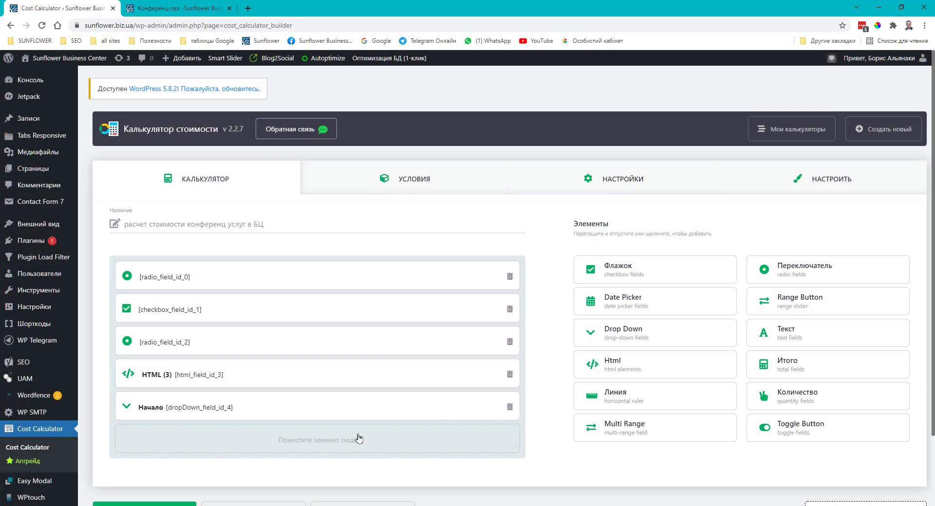
Duplicate the "Начало" drop-down and rename the copy "Окончание"
click(471, 409)
click(403, 439)
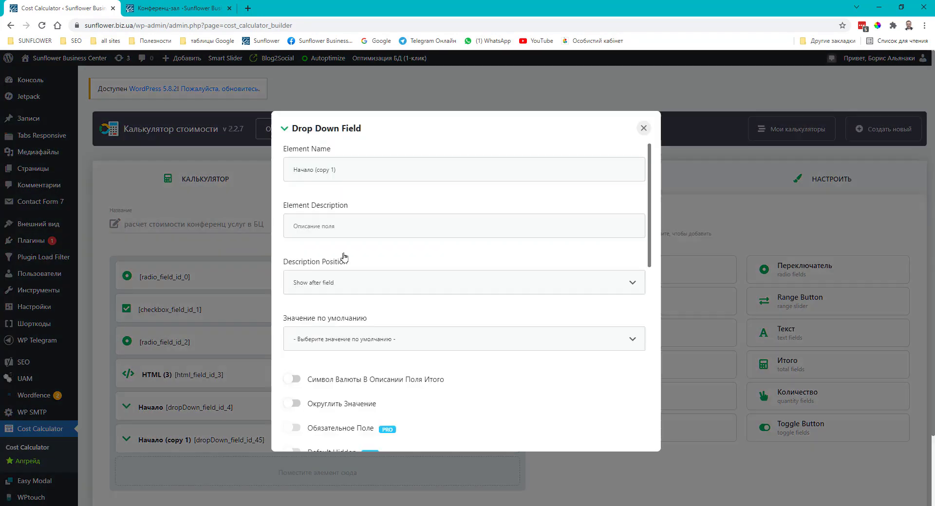
triple_click(427, 170)
text(Окончание)
Add the option 17:00 with value 17 at the end of the "Окончание" drop-down and save the field
scroll(598, 267, down, 10)
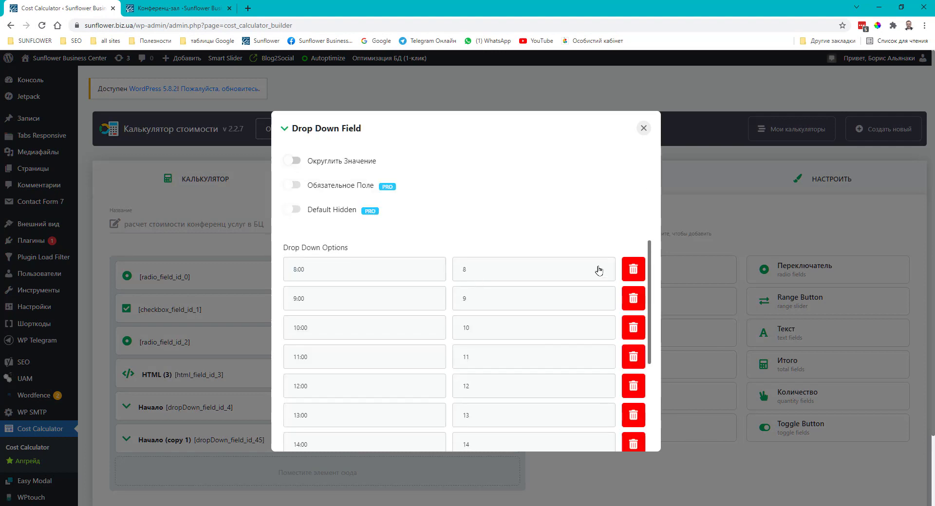
click(344, 313)
text(17:00)
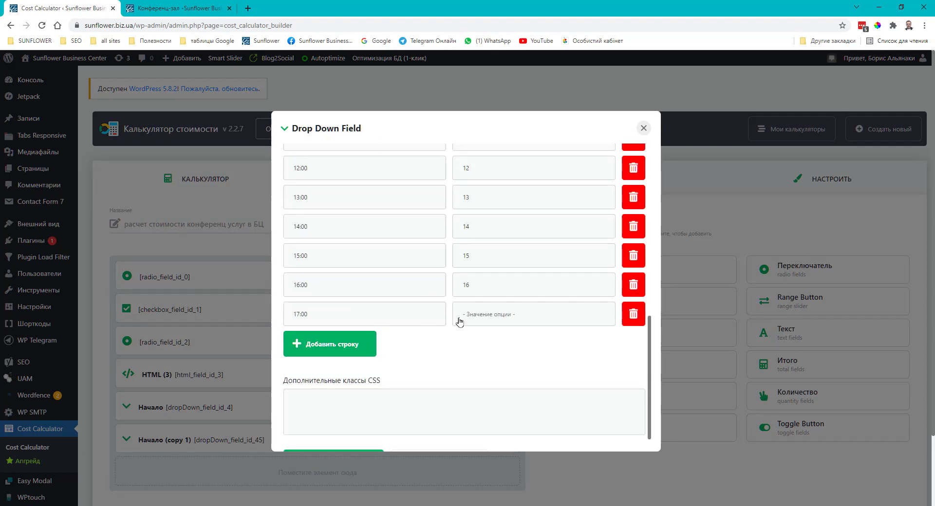
click(458, 316)
text(17)
scroll(492, 298, down, 3)
click(329, 434)
Duplicate the HTML element, change the copy's HTML5 code to "Интервал с 17:00" and save it
click(471, 375)
scroll(467, 372, down, 2)
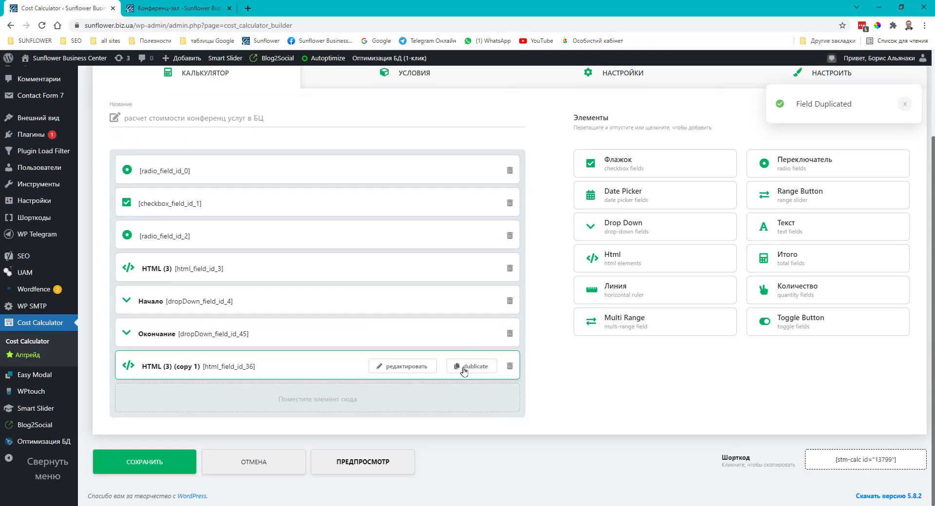
click(403, 366)
key(shift+Right)
key(shift+Right)
key(shift+Right)
key(shift+Right)
key(shift+Right)
key(shift+Right)
key(shift+Right)
key(Delete)
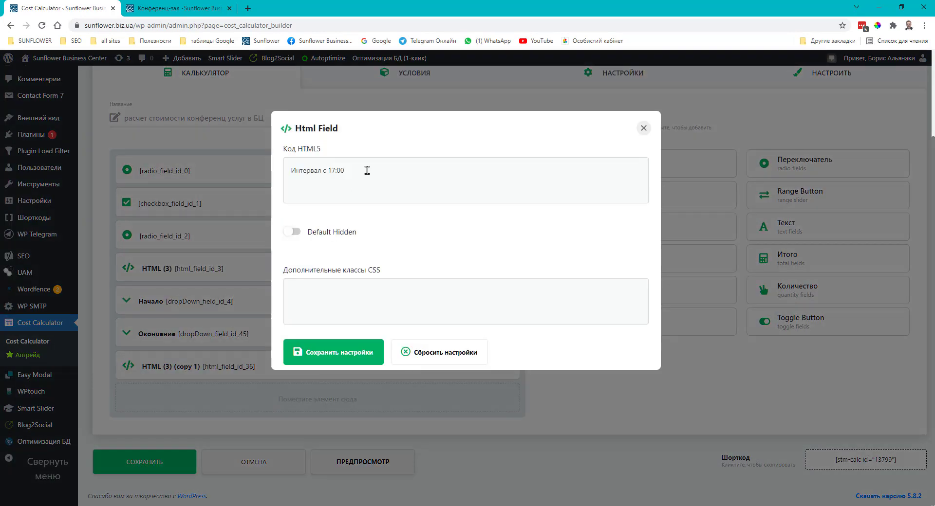
click(336, 352)
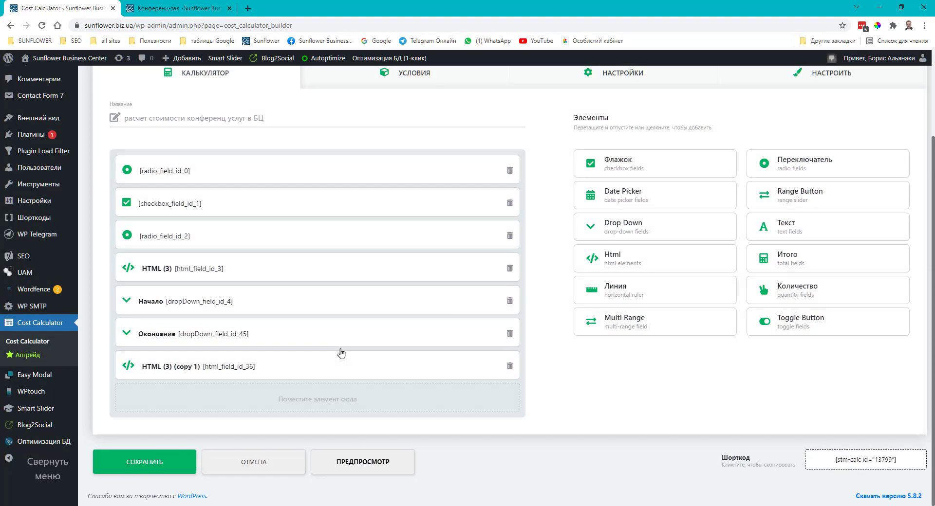
Add a drop-down field named "Начало" below the copied HTML element with the first option 17:00 valued 17
drag(628, 236, 361, 406)
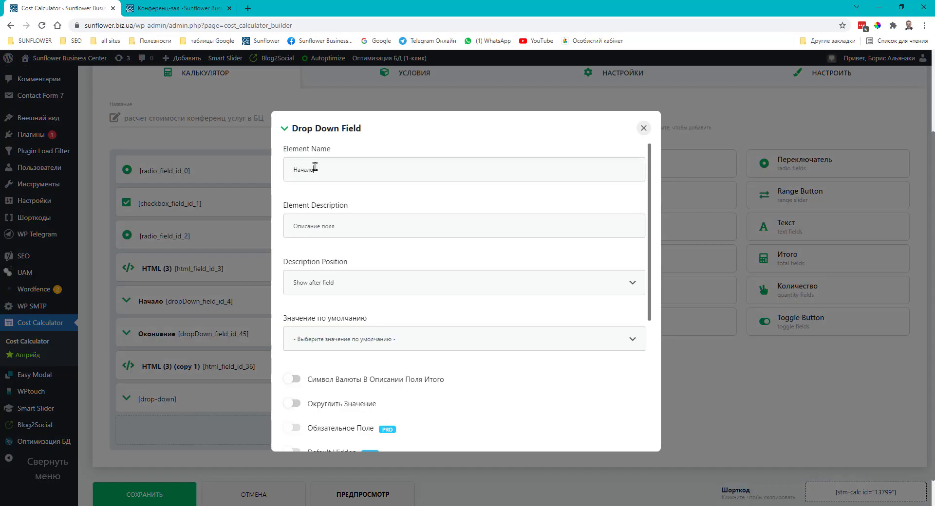
scroll(346, 290, down, 5)
text(17:00)
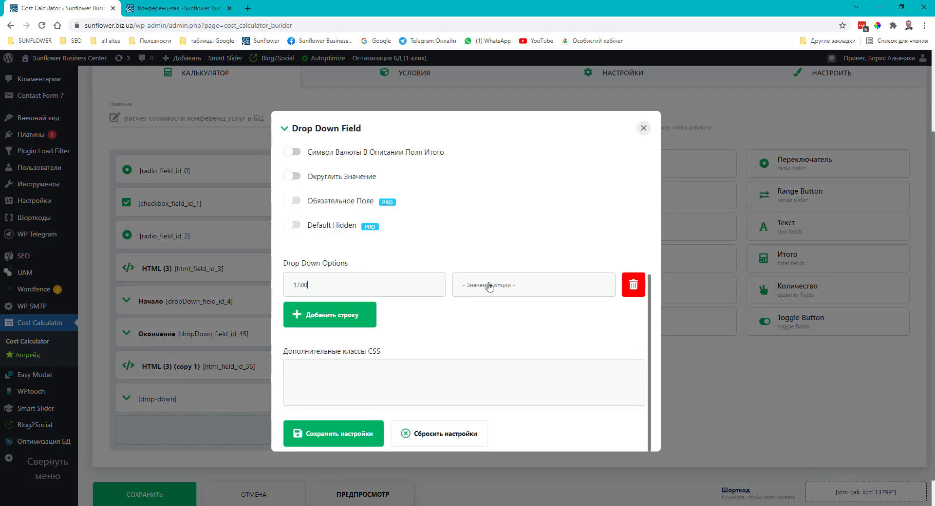
click(487, 285)
text(17)
Add the options 18:00 with value 18 and 19:00 with value 19 to the second "Начало" drop-down
click(330, 315)
click(322, 307)
text(18:00)
click(462, 315)
text(18)
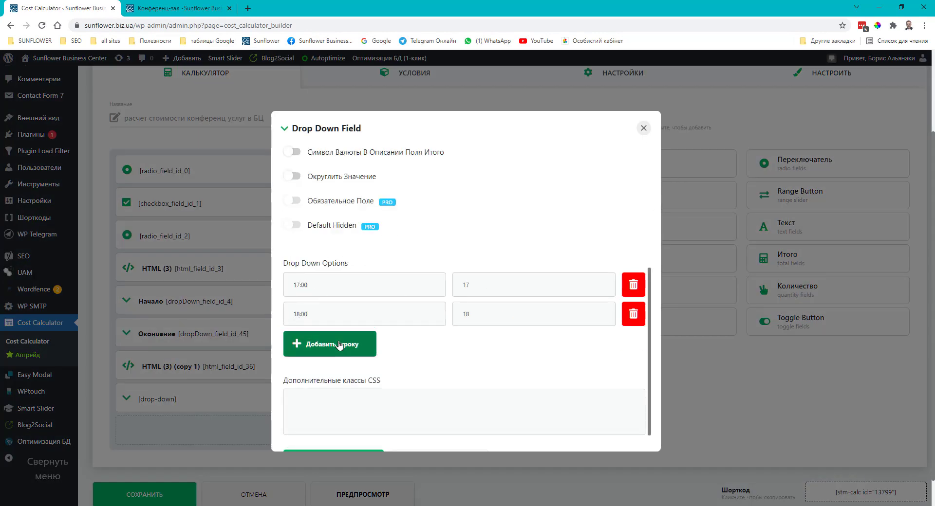
click(340, 344)
click(331, 338)
text(19:)
text(19)
Add the options 20:00 with value 20 and 21:00 with value 21 to the second "Начало" drop-down
click(312, 372)
click(312, 372)
text(20:00)
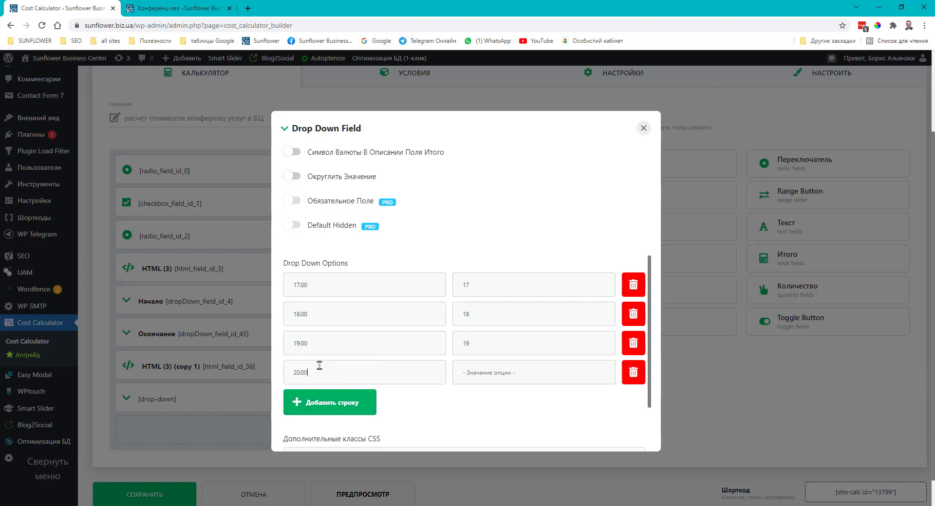
click(464, 373)
text(20)
click(336, 400)
text(21:00)
click(479, 404)
text(21)
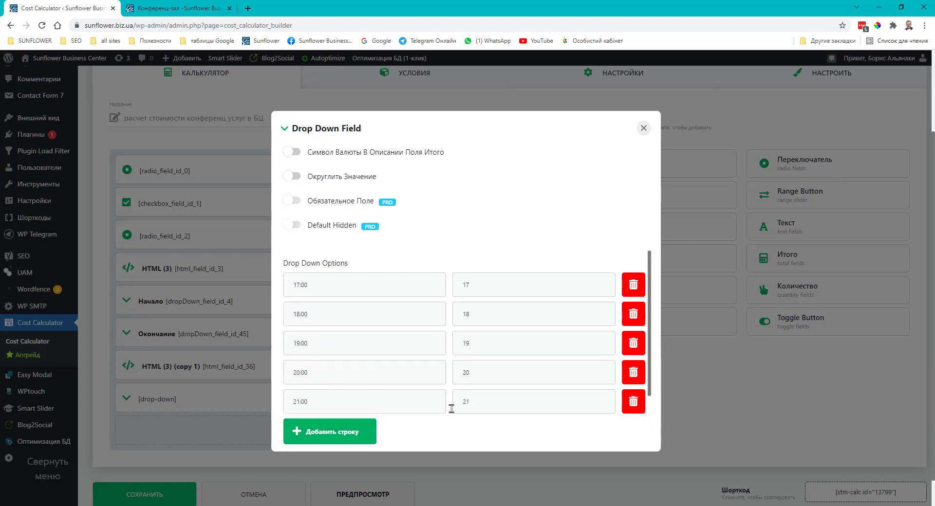
Add the option 22:00 with value 22 to the second "Начало" drop-down, leaving no empty row, and save the field
click(330, 431)
click(321, 428)
text(22:00)
click(470, 423)
text(22)
scroll(471, 421, down, 3)
click(330, 304)
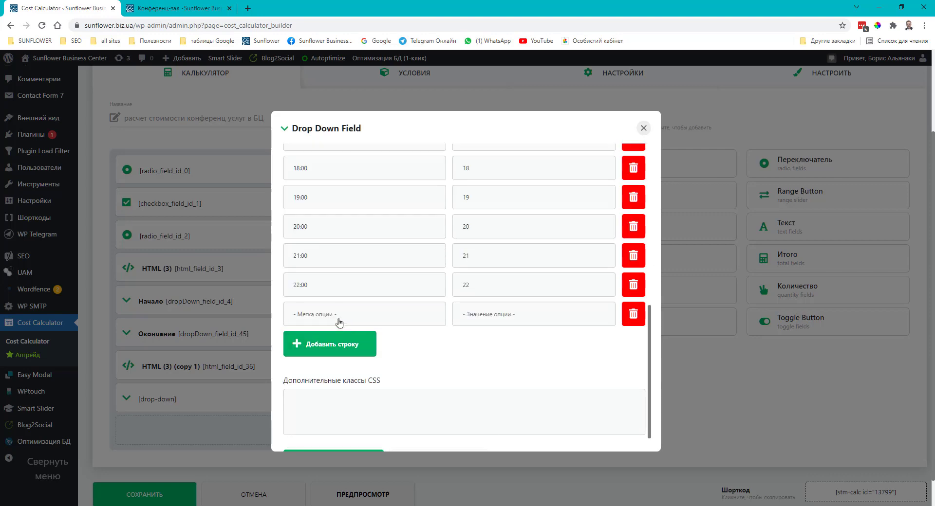
click(633, 314)
click(380, 432)
Duplicate the second "Начало" drop-down, rename the copy "Окончание" and remove its 17:00 option
click(397, 399)
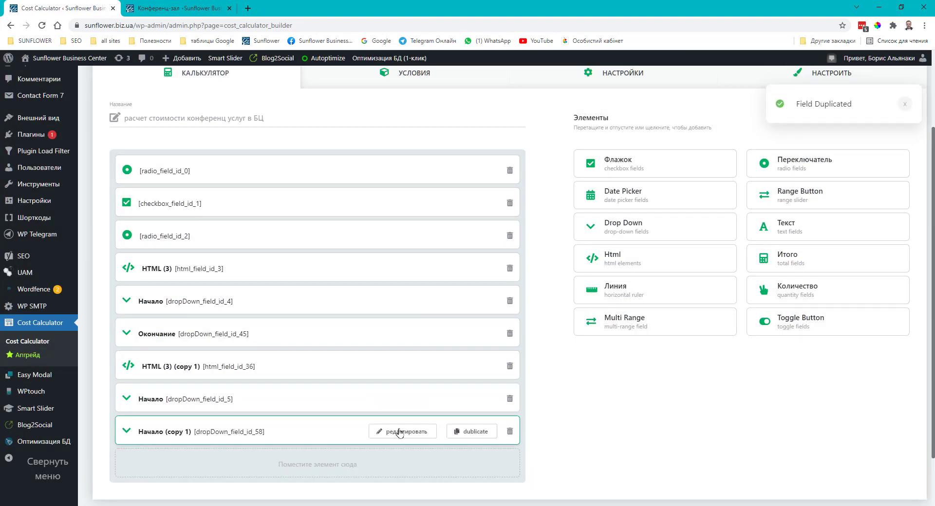
click(476, 432)
text(Окончание)
scroll(506, 299, down, 5)
scroll(506, 298, down, 2)
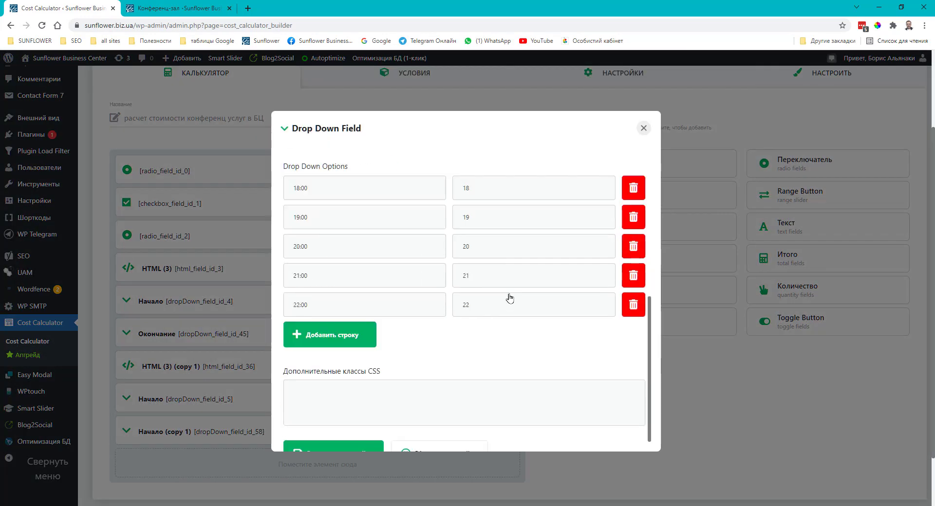
Add the option 23:00 with value 23 to the second "Окончание" drop-down and save both the field and the calculator
click(314, 333)
click(313, 330)
text(23:00)
click(464, 335)
text(23)
scroll(464, 336, down, 2)
click(346, 433)
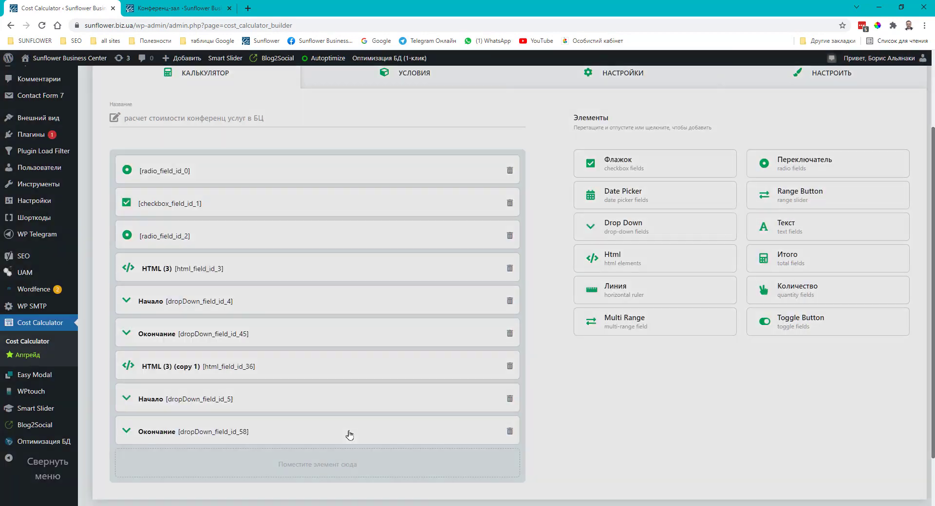
scroll(411, 323, down, 2)
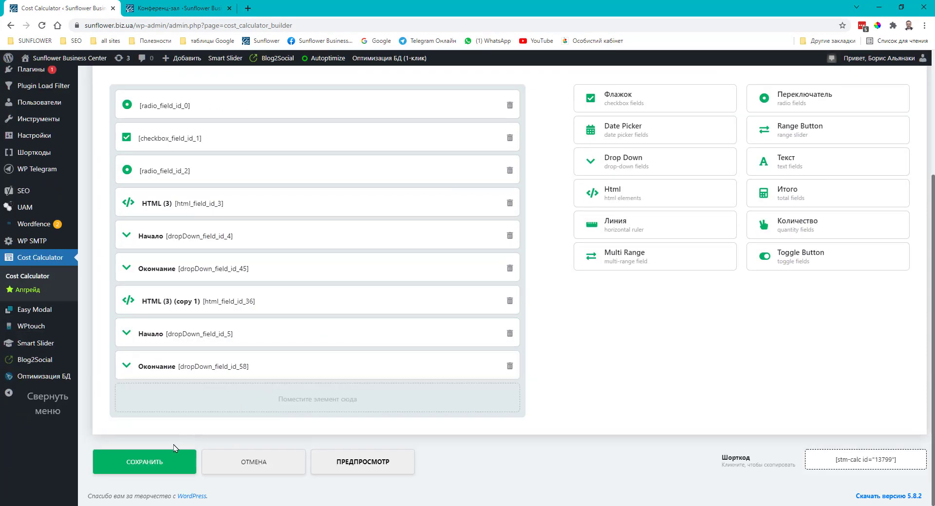
click(163, 463)
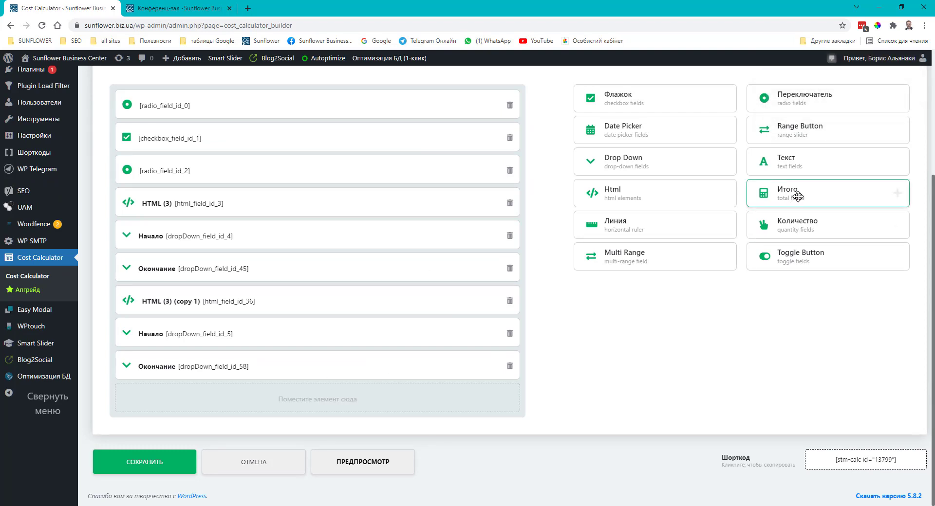
Add an "Итого" element below the last drop-down with the formula ( dropDown_field_id_45 - dropDown_field_id_4 ) * radio_field_id_0 * radio_field_id_2
drag(798, 197, 376, 415)
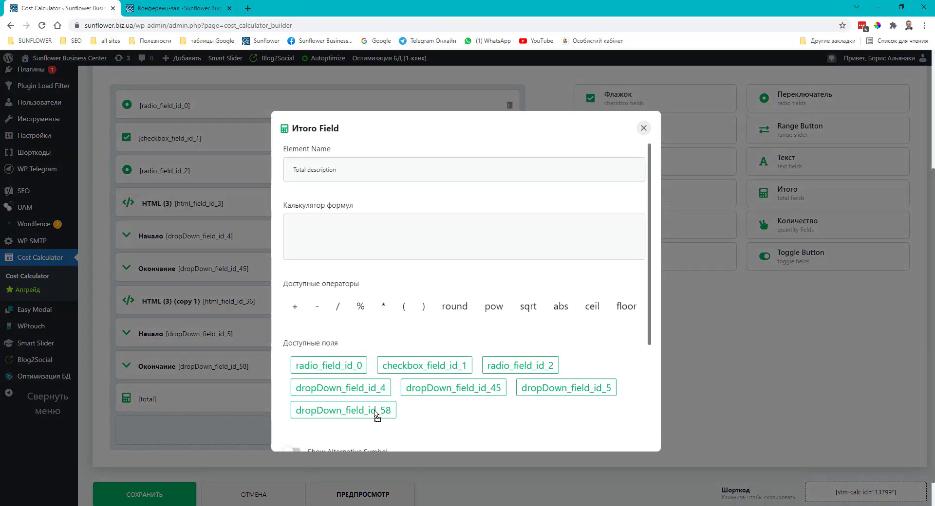
click(403, 306)
click(441, 388)
click(317, 306)
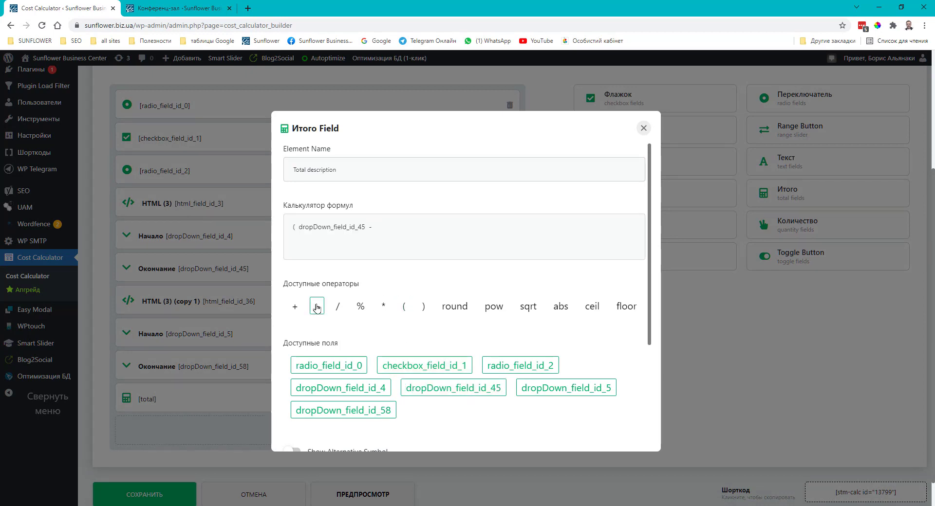
click(338, 388)
click(423, 306)
click(383, 306)
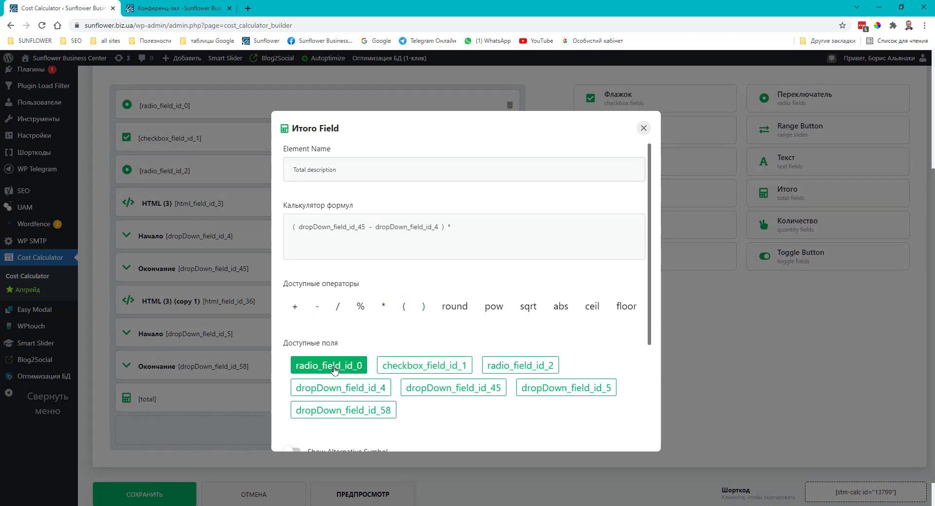
click(334, 366)
click(384, 306)
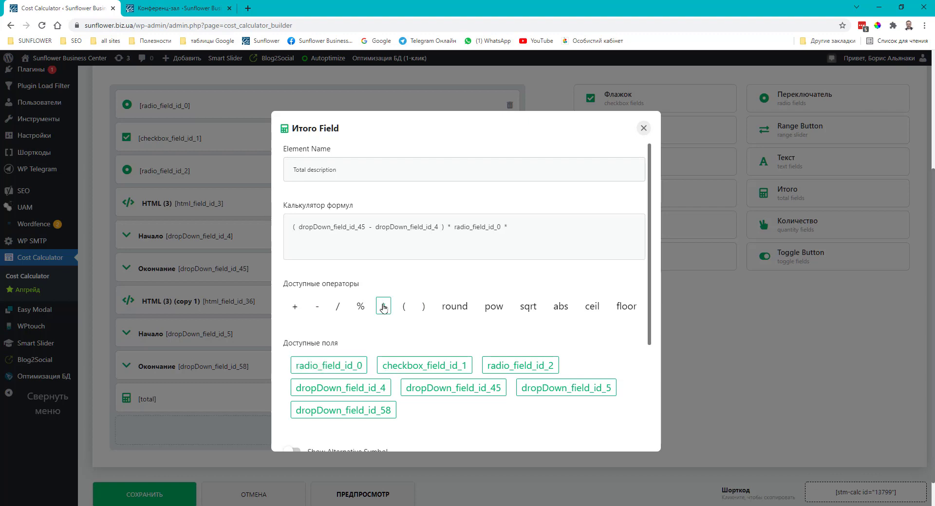
click(520, 365)
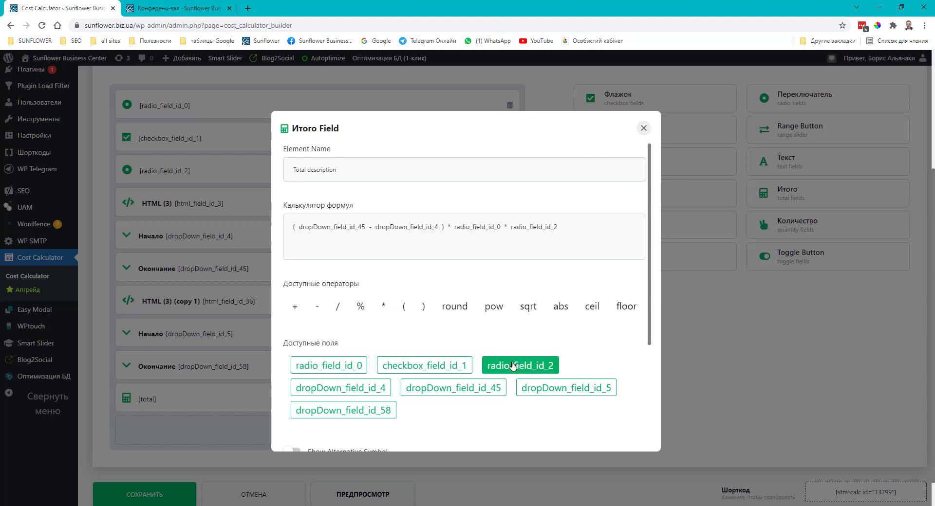
Append + ( dropDown_field_id_45 - dropDown_field_id_4 ) * checkbox_field_id_1 to the total formula
click(295, 306)
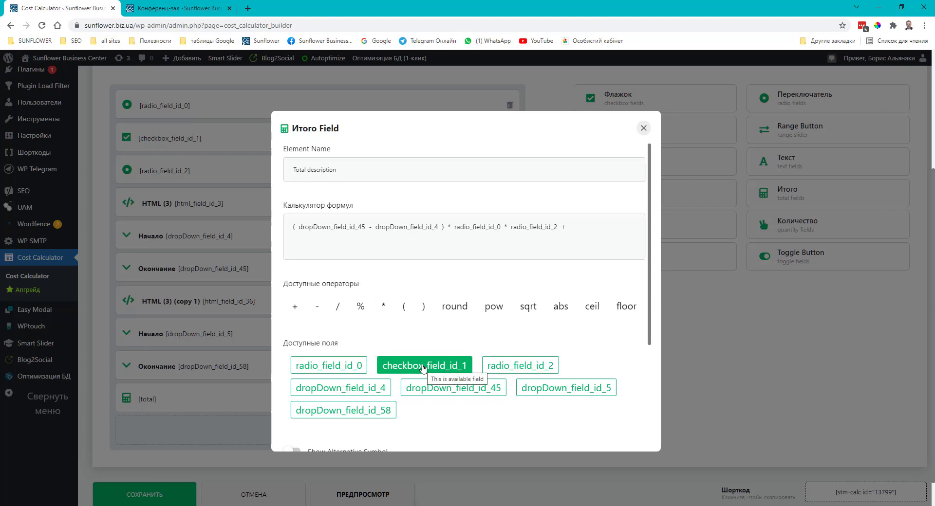
click(403, 307)
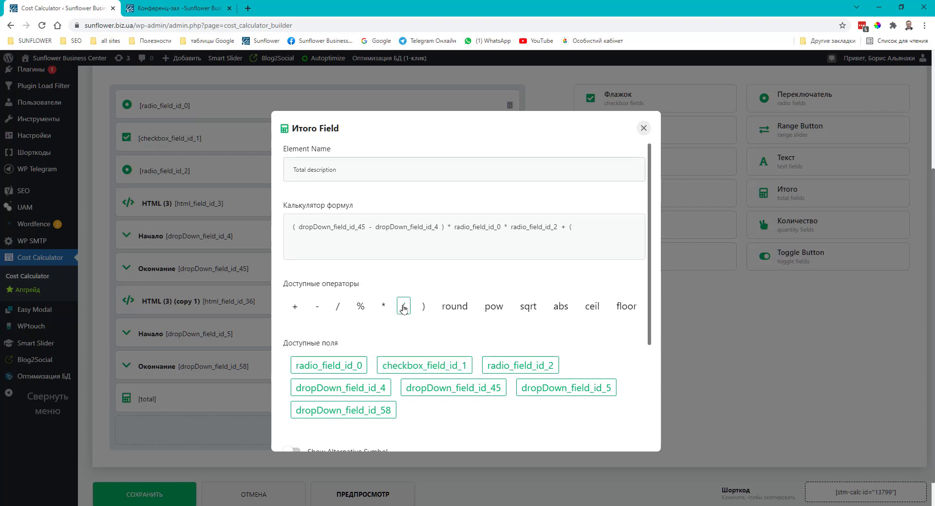
click(421, 388)
click(317, 308)
click(341, 388)
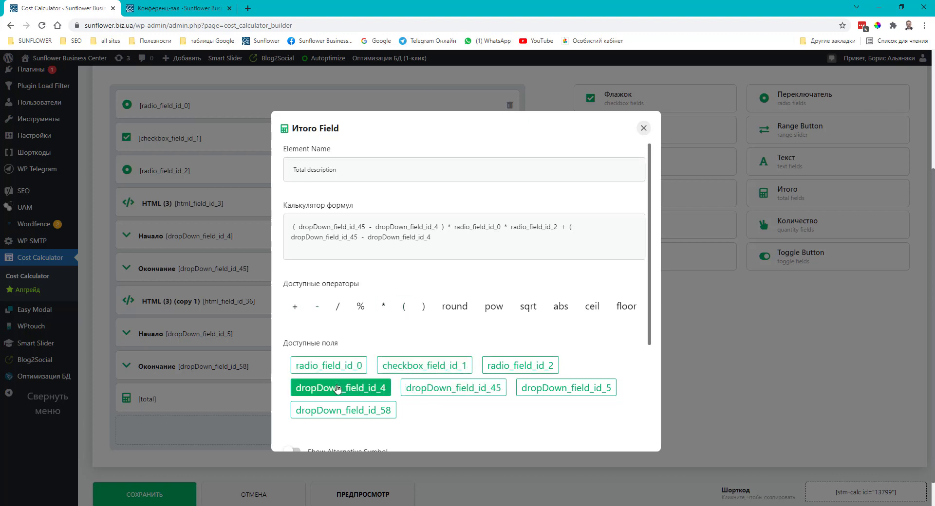
click(423, 307)
click(384, 306)
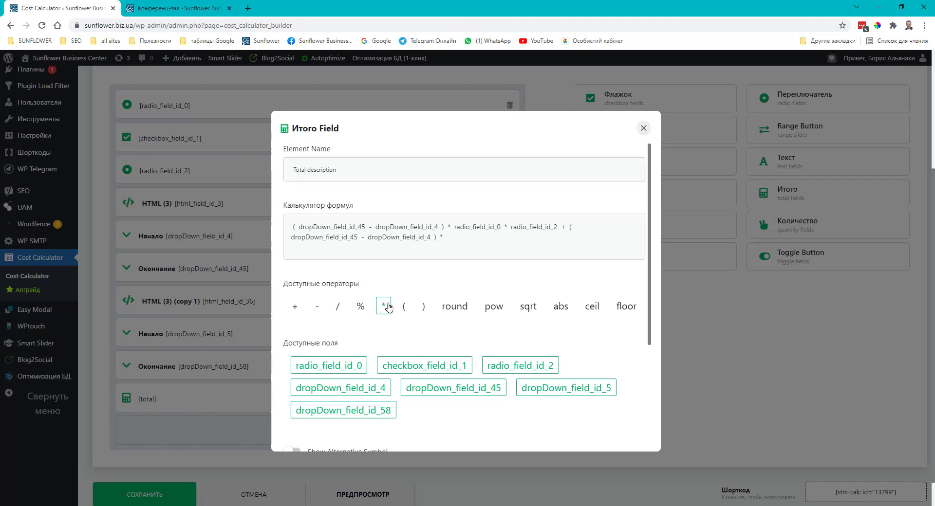
click(444, 368)
Append + ( dropDown_field_id_58 - dropDown_field_id_5 ) * radio_field_id_0 * radio_field_id_2 to the total formula
click(295, 307)
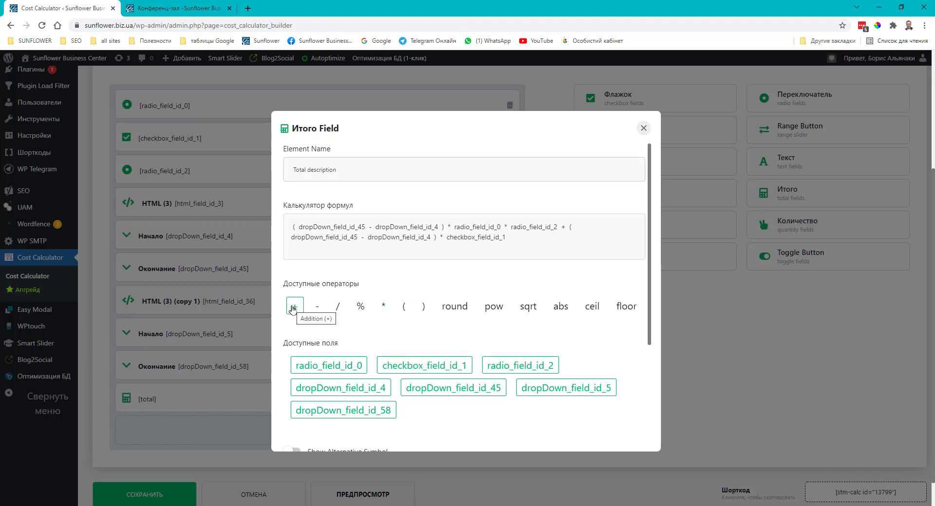
click(404, 307)
click(343, 410)
click(317, 307)
click(566, 388)
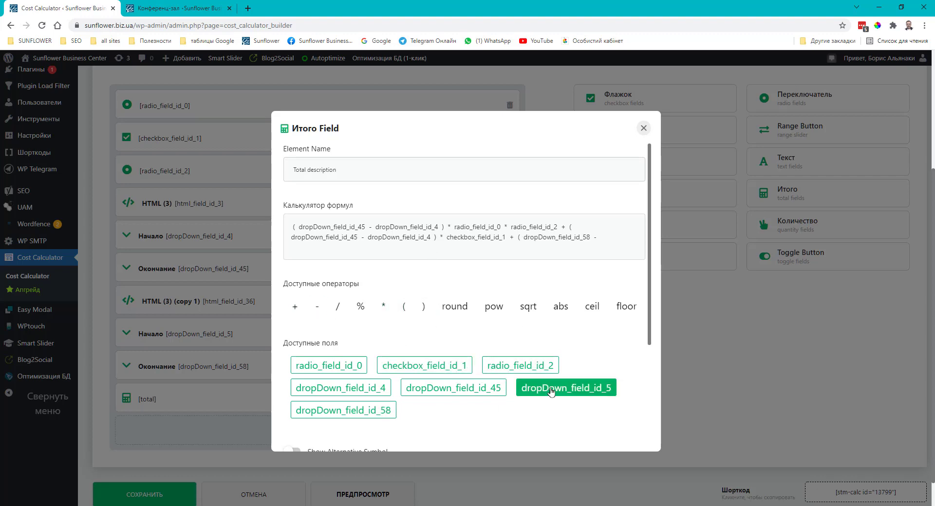
click(423, 307)
click(384, 306)
click(328, 365)
click(384, 306)
click(493, 365)
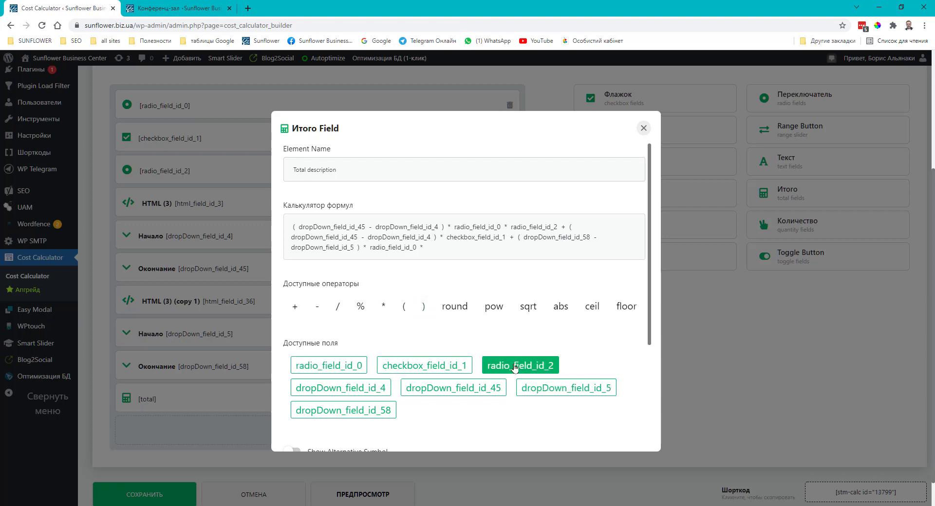
Append + ( dropDown_field_id_58 - dropDown_field_id_5 ) * checkbox_field_id_1 to the total formula and save the total field
click(295, 307)
click(404, 306)
click(343, 411)
click(317, 307)
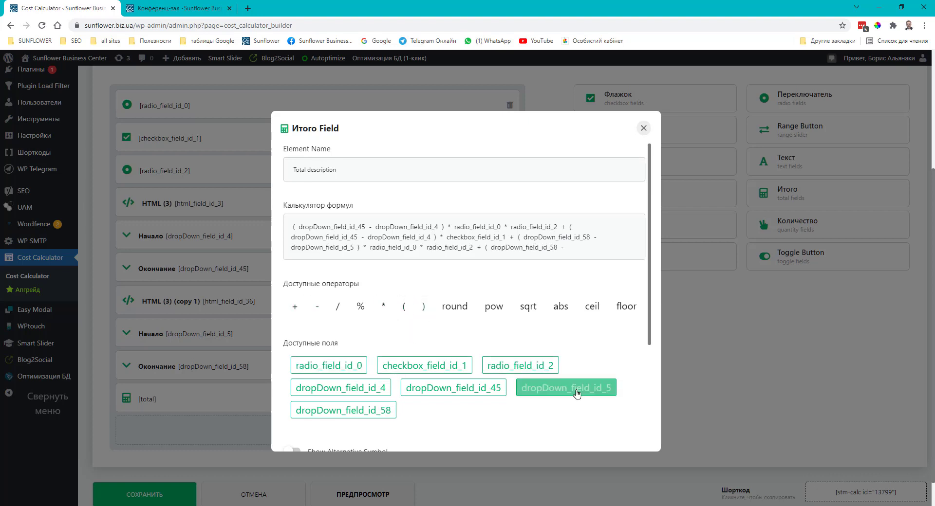
click(566, 388)
click(424, 307)
click(383, 306)
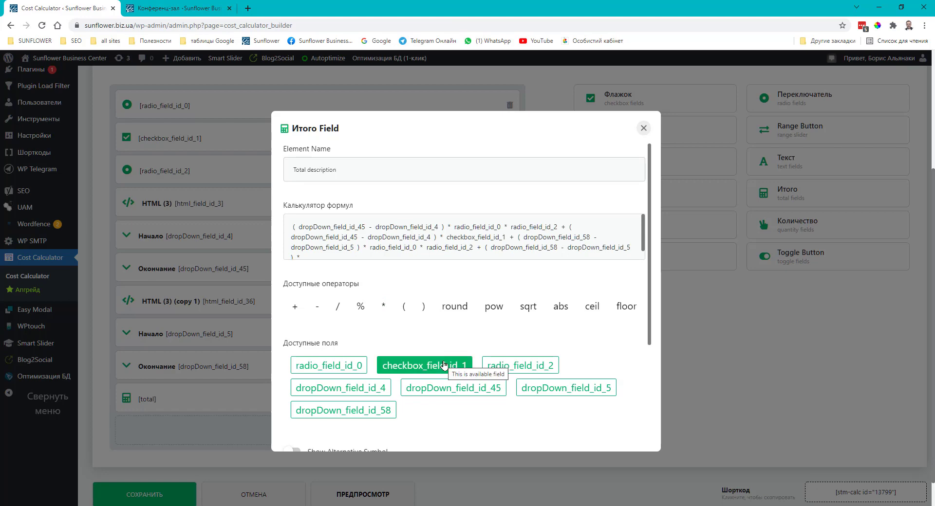
click(429, 366)
scroll(370, 413, down, 3)
click(367, 430)
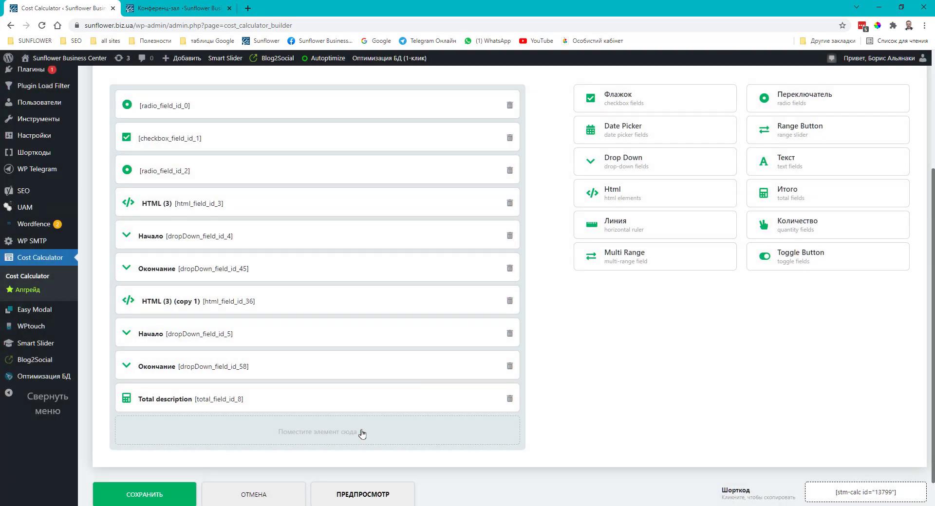
In the customization preview, test the daytime interval with start 8:00, end 9:00 and the day type "рабочий день"
scroll(630, 307, up, 4)
click(822, 173)
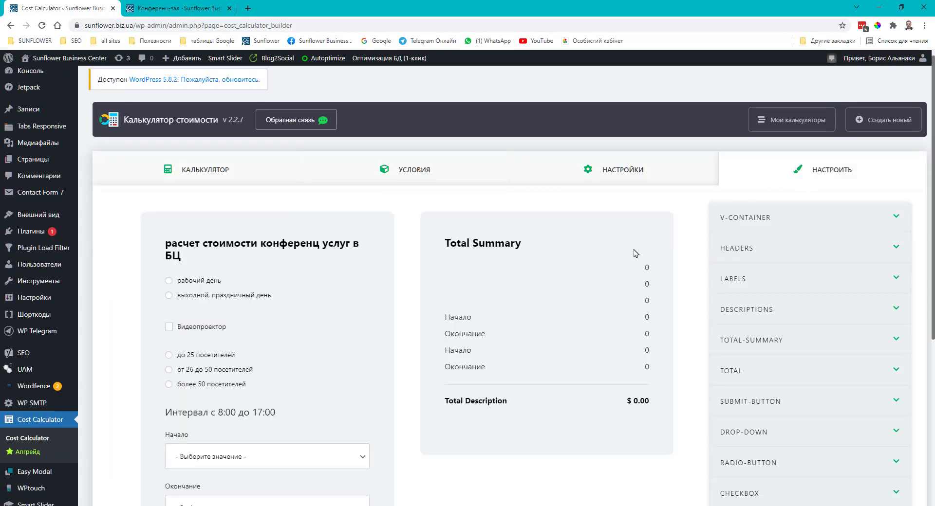
scroll(530, 287, down, 3)
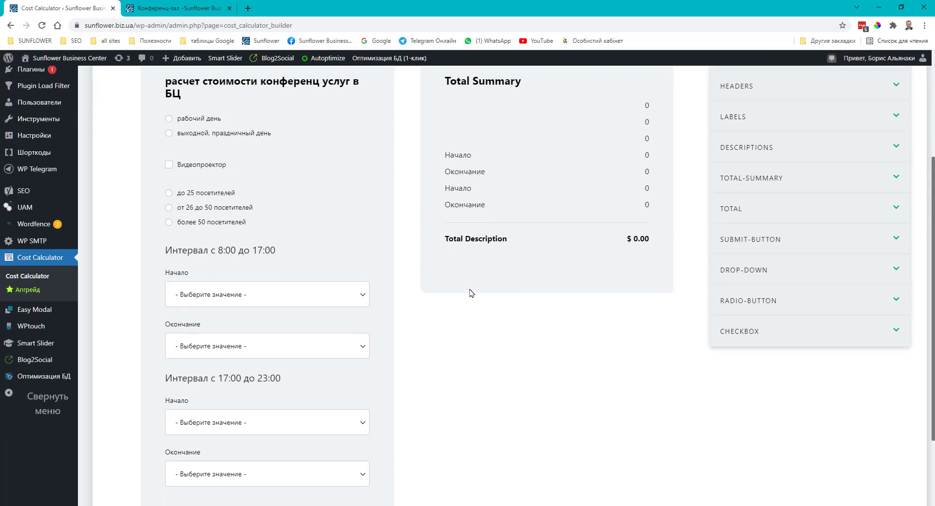
click(360, 295)
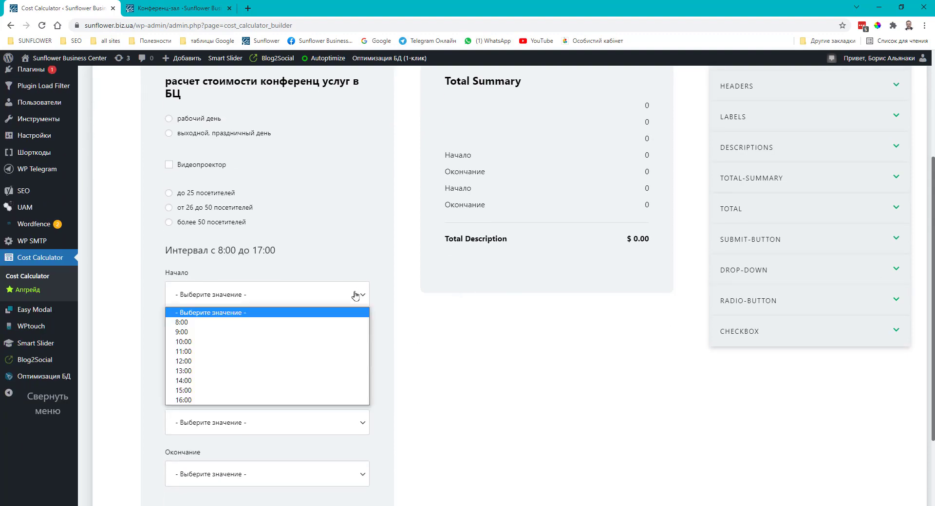
click(342, 323)
click(344, 348)
click(344, 375)
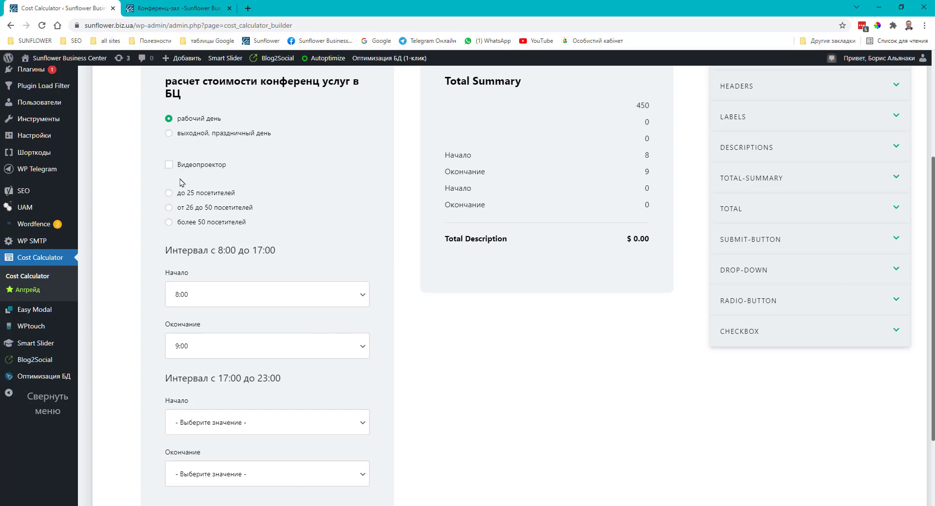
Test the preview total with "до 25 посетителей" and "Видеопроектор", switching the visitor count to "от 26 до 50" and "более 50 посетителей"
click(168, 194)
click(169, 165)
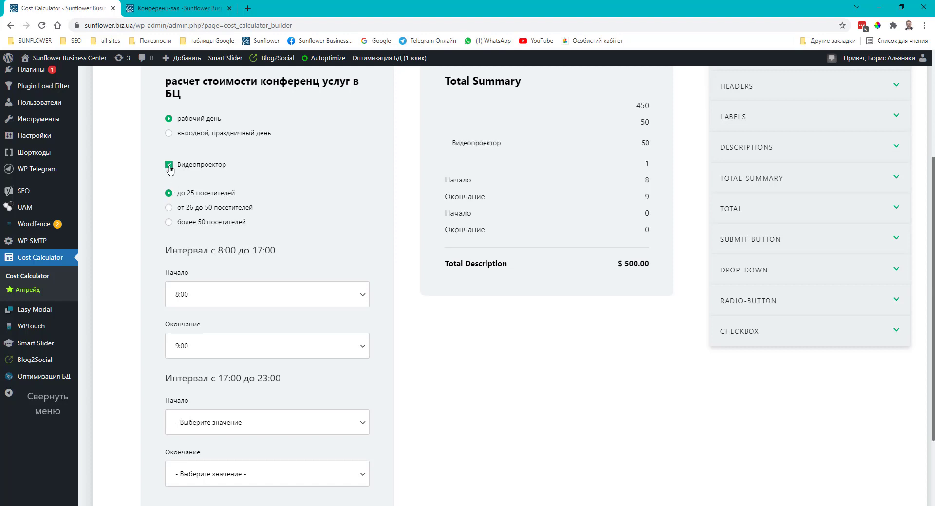
click(169, 208)
click(169, 223)
Set the preview's evening interval from 17:00 to 18:00 and check the total summary
scroll(293, 375, down, 2)
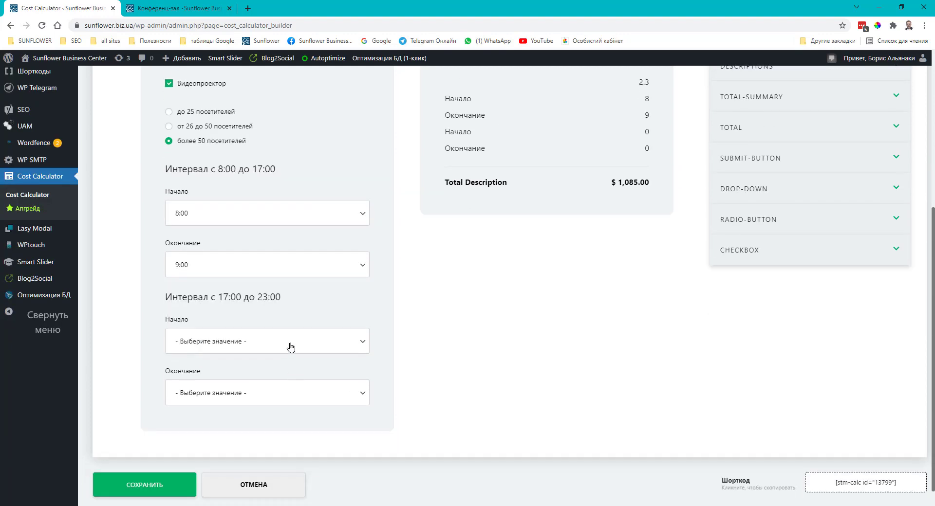
click(290, 346)
click(285, 371)
click(285, 395)
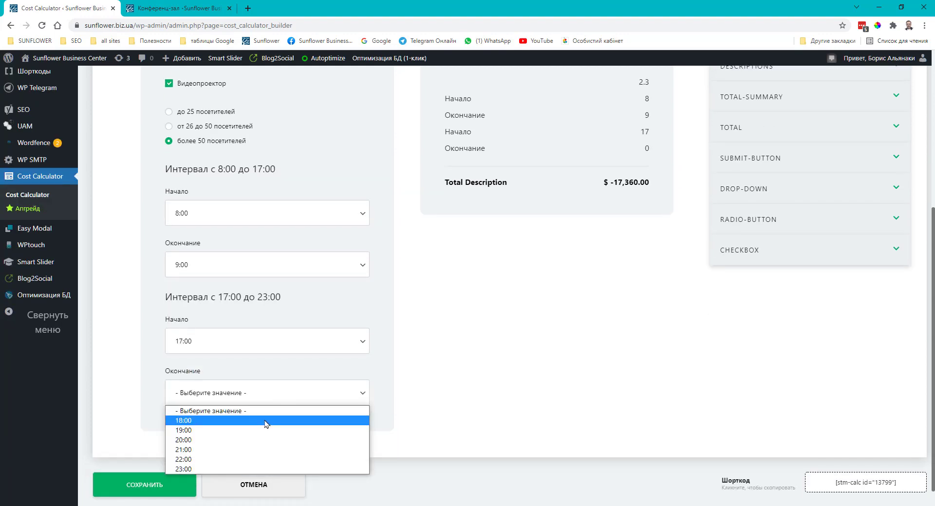
click(266, 421)
scroll(310, 320, up, 2)
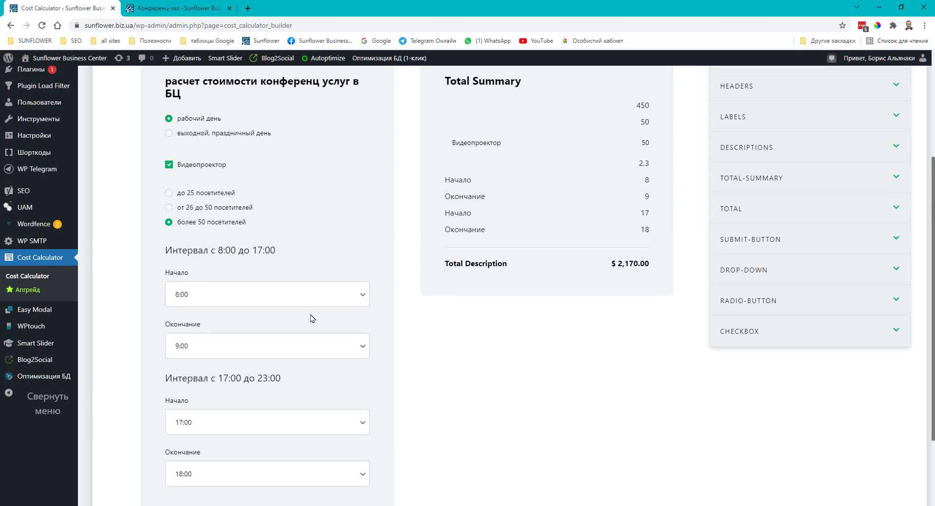
Save the calculator and copy its shortcode [stm-calc id="13799"]
scroll(311, 319, down, 2)
click(146, 461)
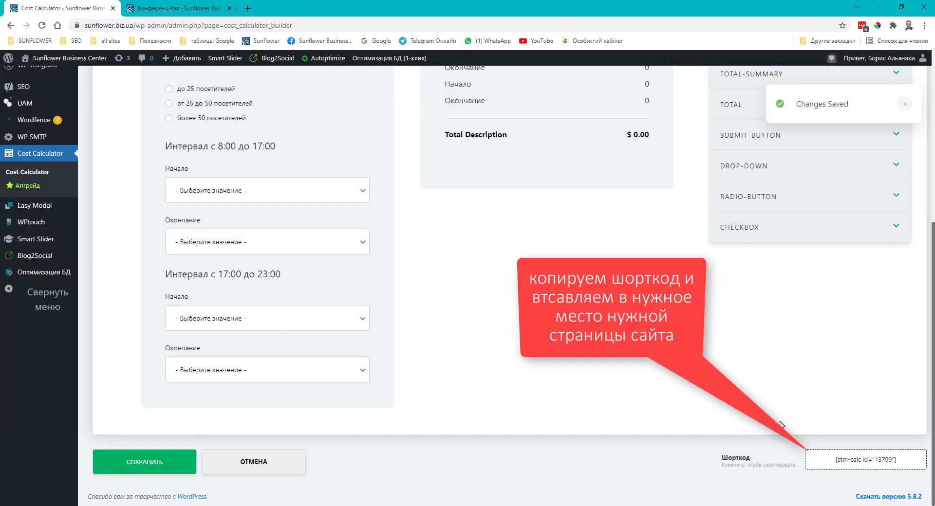
drag(834, 460, 898, 466)
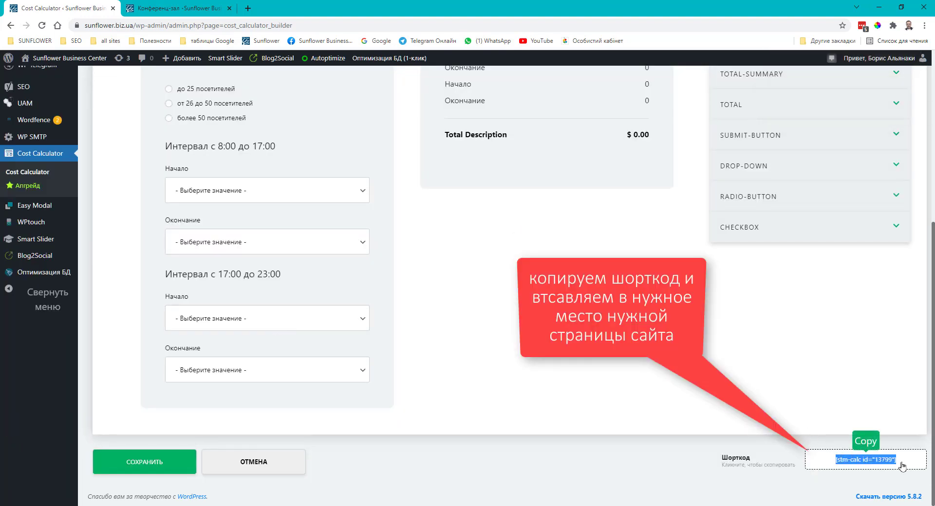
click(902, 466)
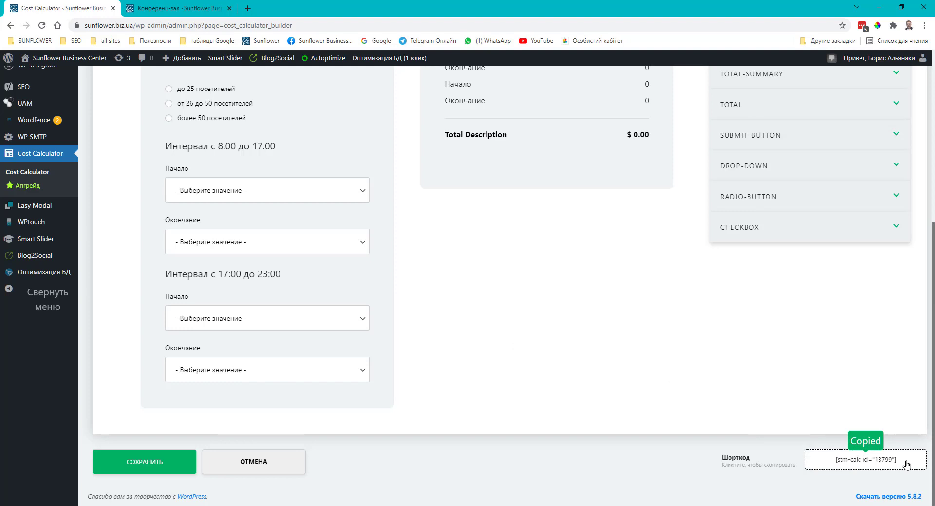
Look through the calculator's V-Container and Headers style options
scroll(663, 363, up, 6)
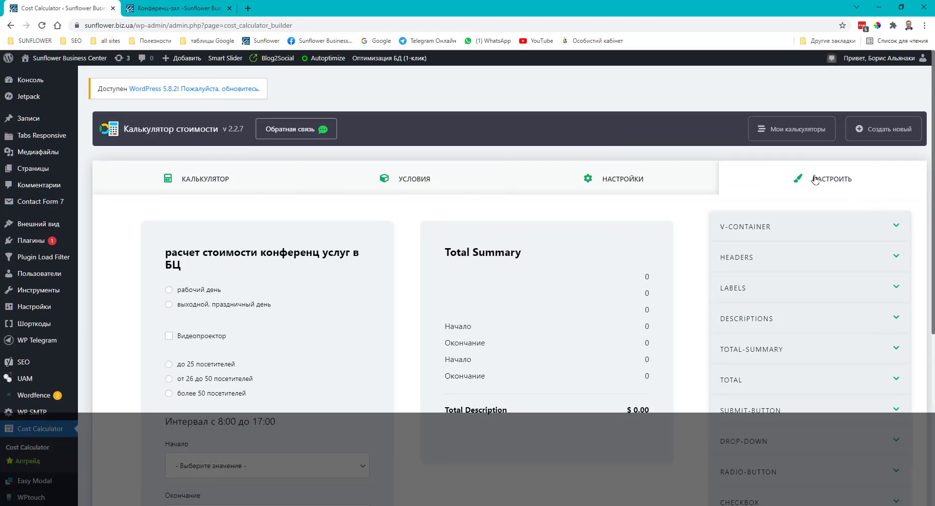
click(796, 229)
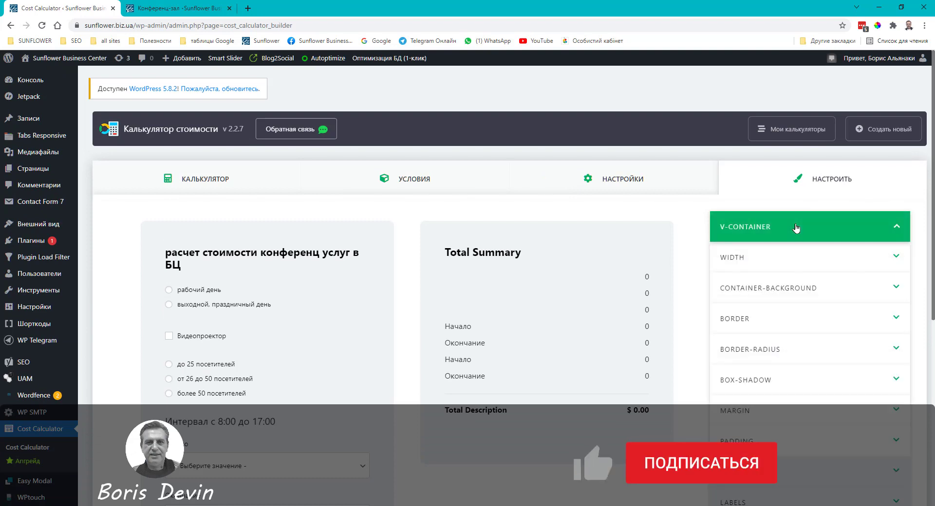
click(796, 229)
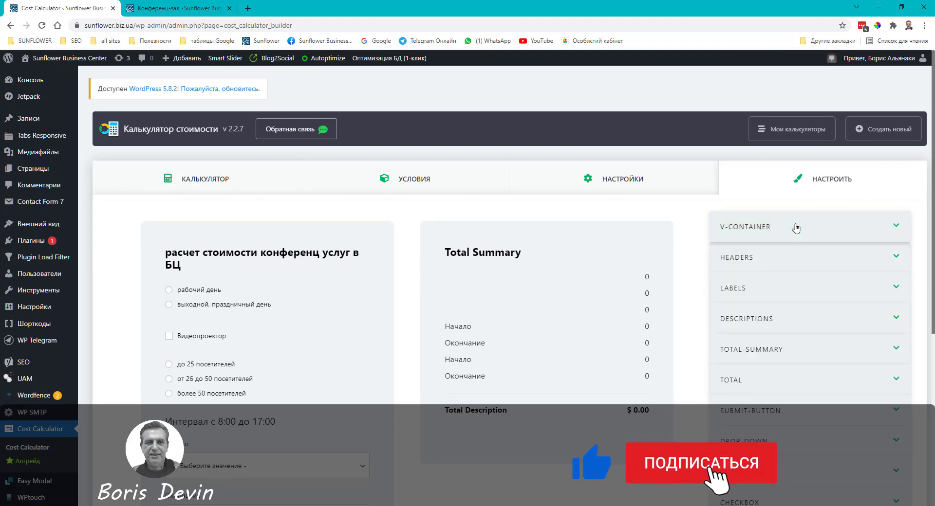
click(790, 258)
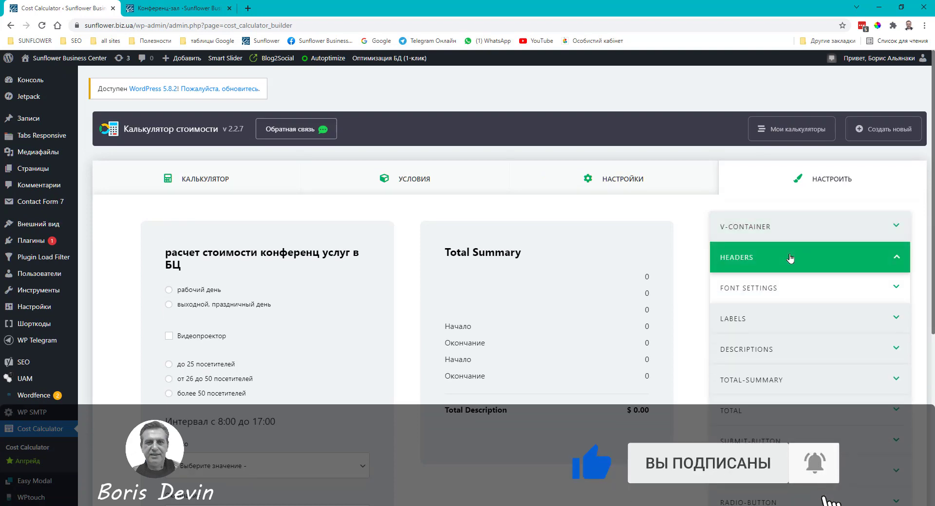